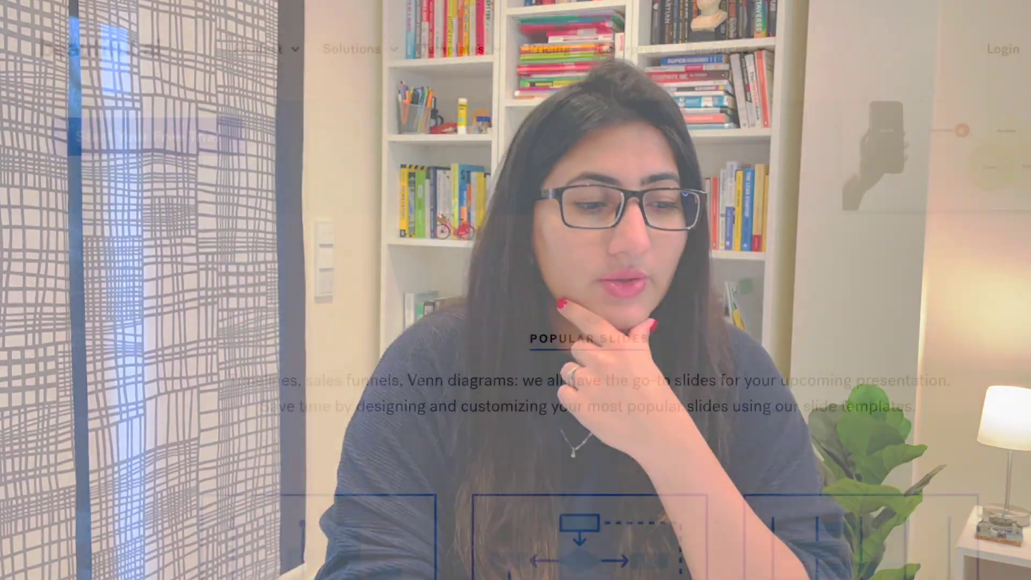
- Browse the slide template gallery from the popular slides through lists, charts, visual impact, and diagrams and timelines to people and products
scroll(475, 262, down, 7)
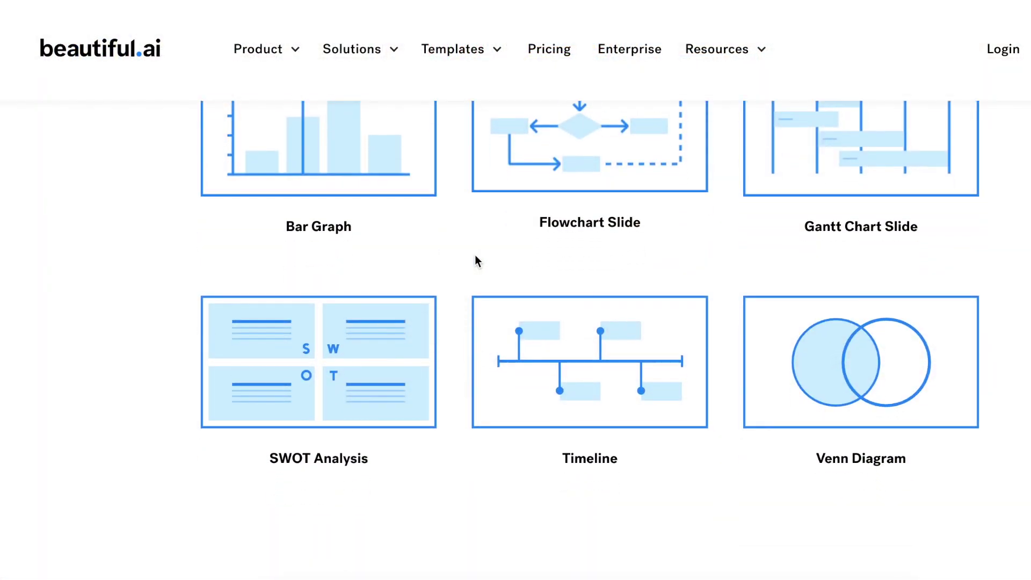
scroll(446, 293, down, 7)
scroll(446, 294, down, 5)
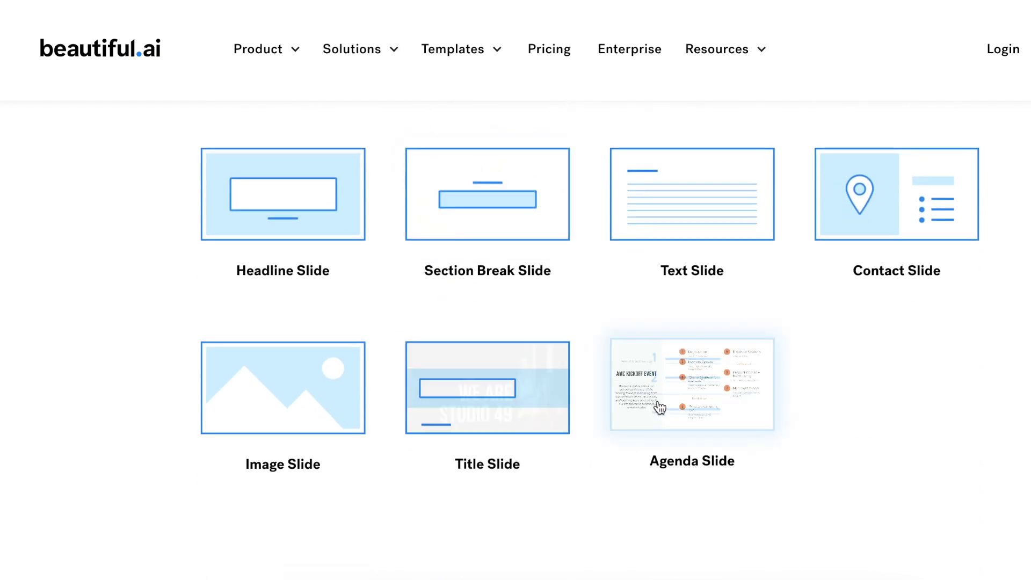
scroll(837, 235, down, 8)
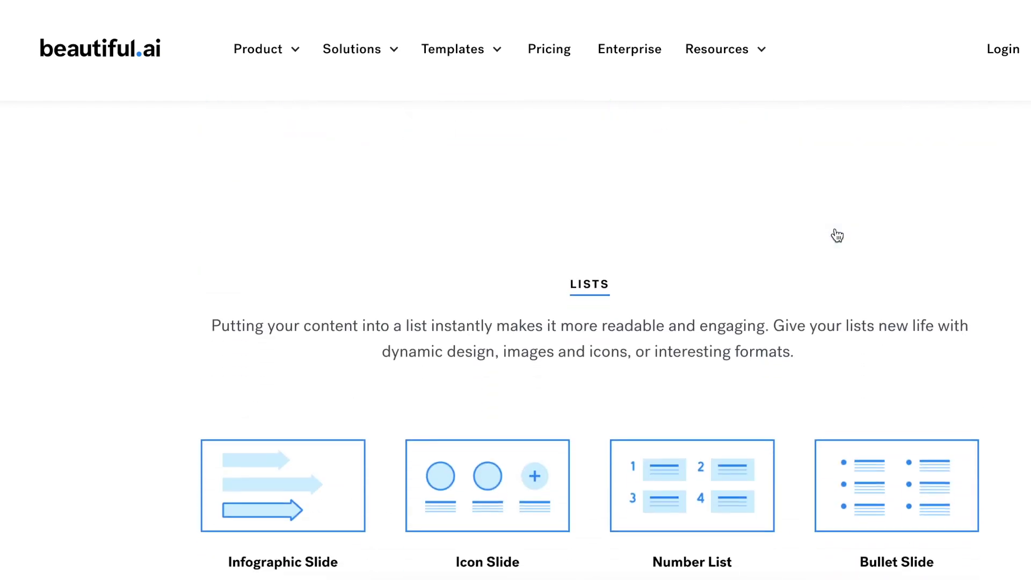
scroll(836, 230, down, 10)
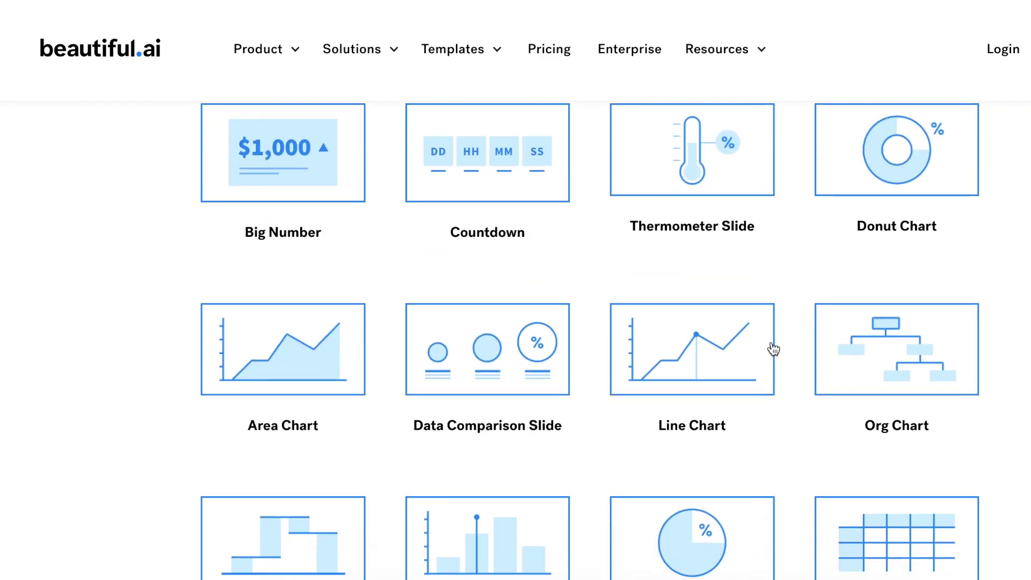
scroll(732, 369, down, 4)
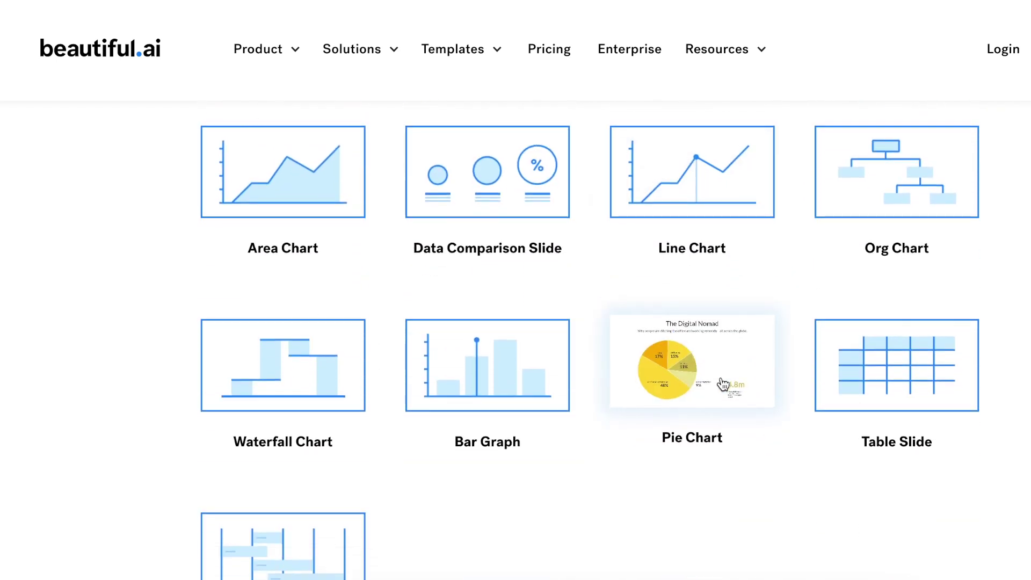
scroll(723, 382, down, 12)
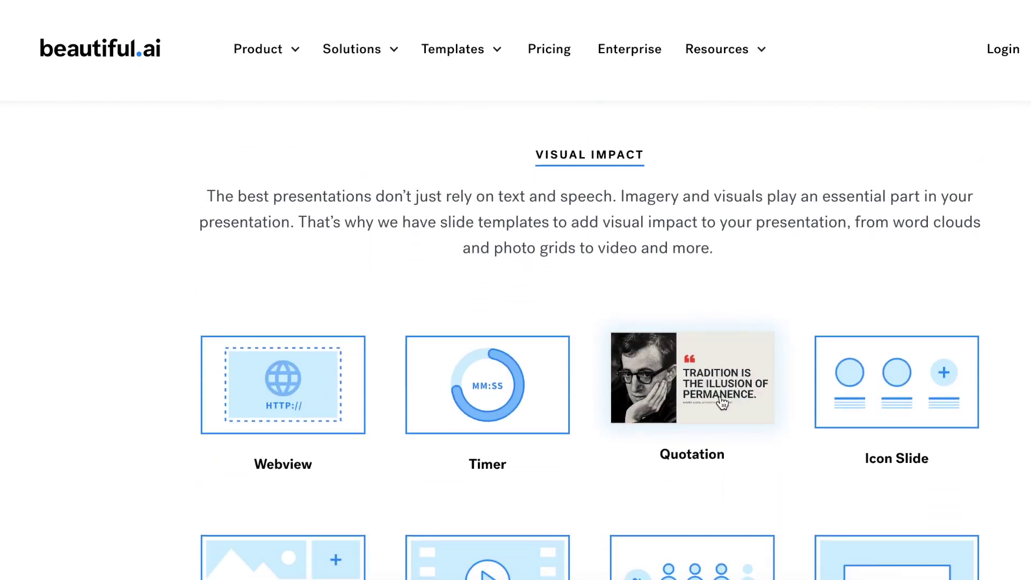
scroll(722, 400, down, 3)
scroll(722, 425, down, 8)
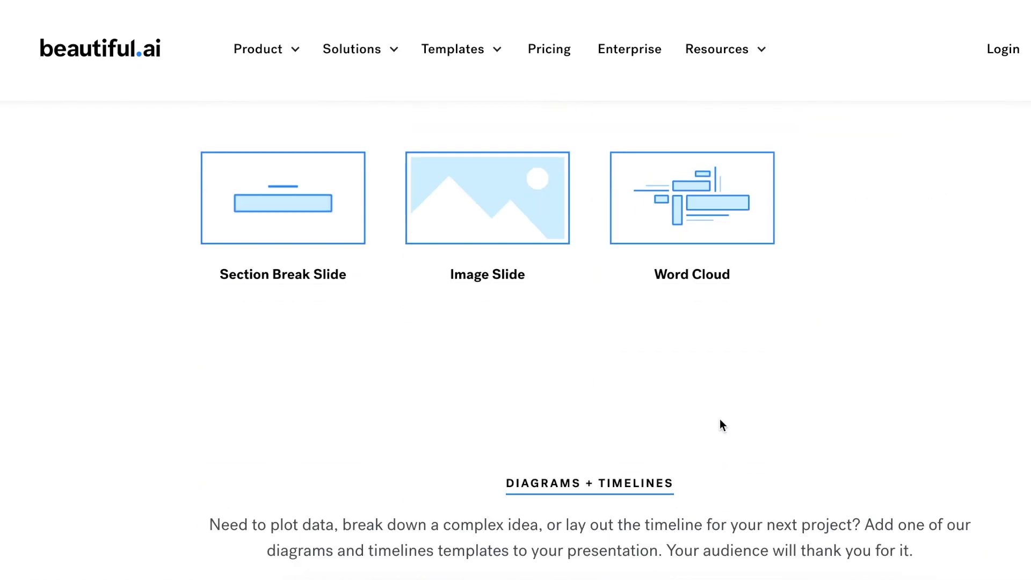
scroll(728, 238, down, 5)
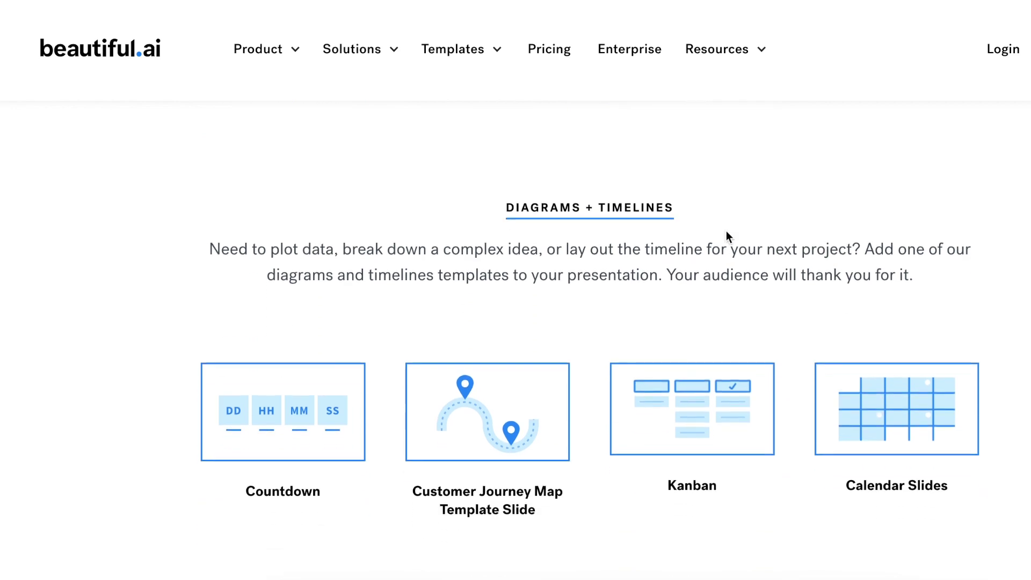
scroll(703, 386, down, 5)
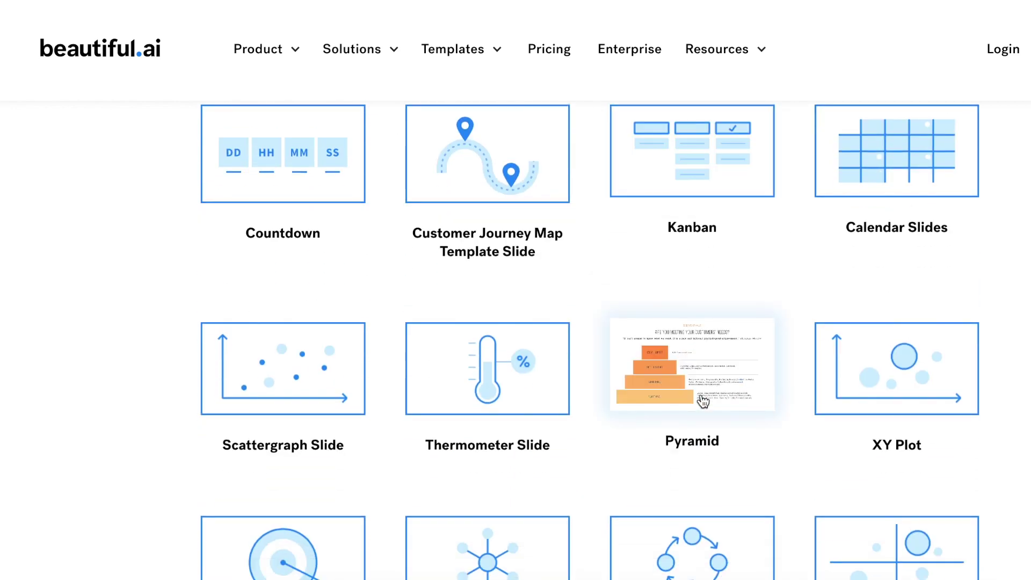
scroll(695, 560, down, 6)
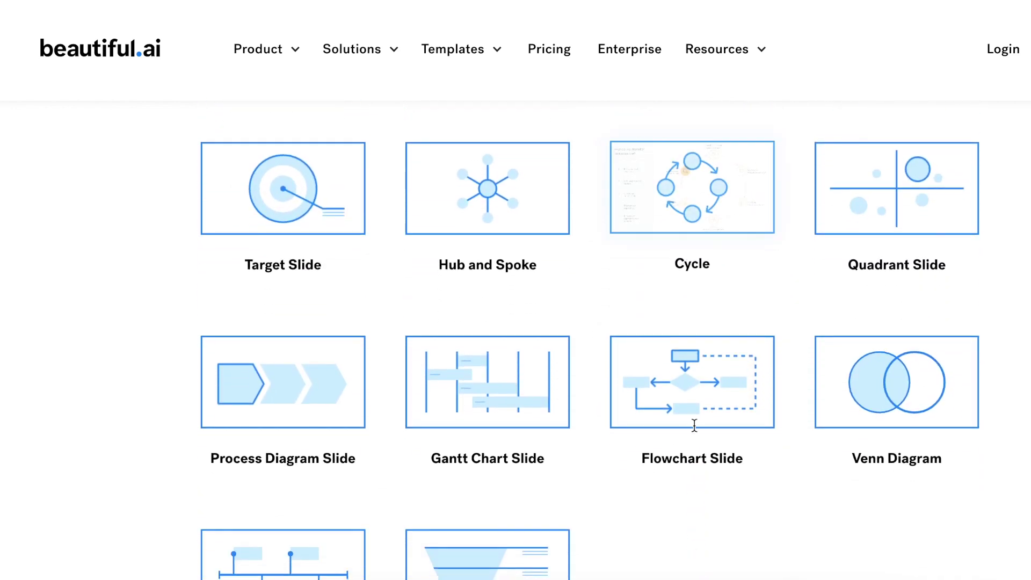
scroll(695, 486, down, 1)
scroll(694, 380, down, 17)
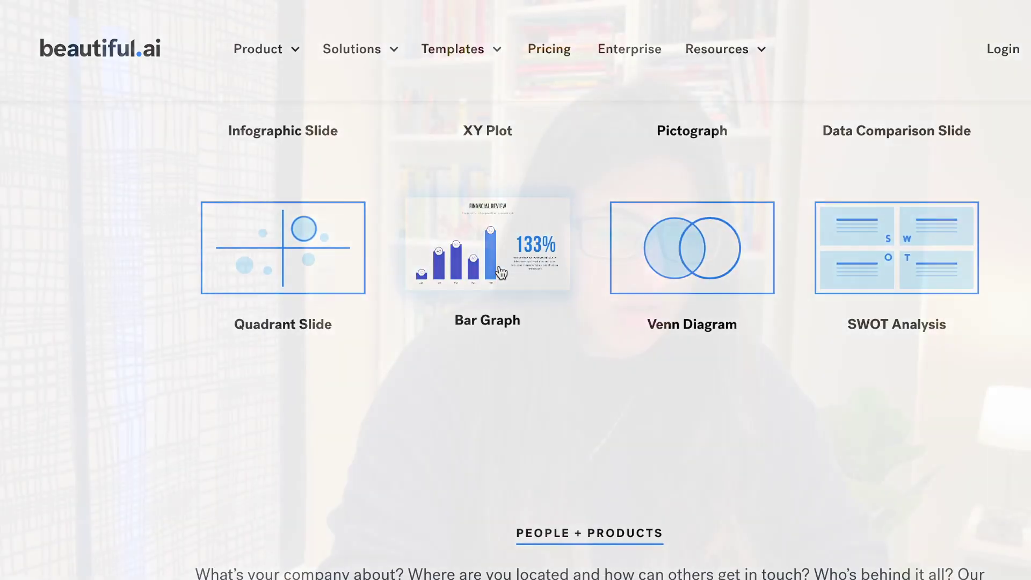
scroll(501, 273, down, 7)
scroll(501, 272, down, 1)
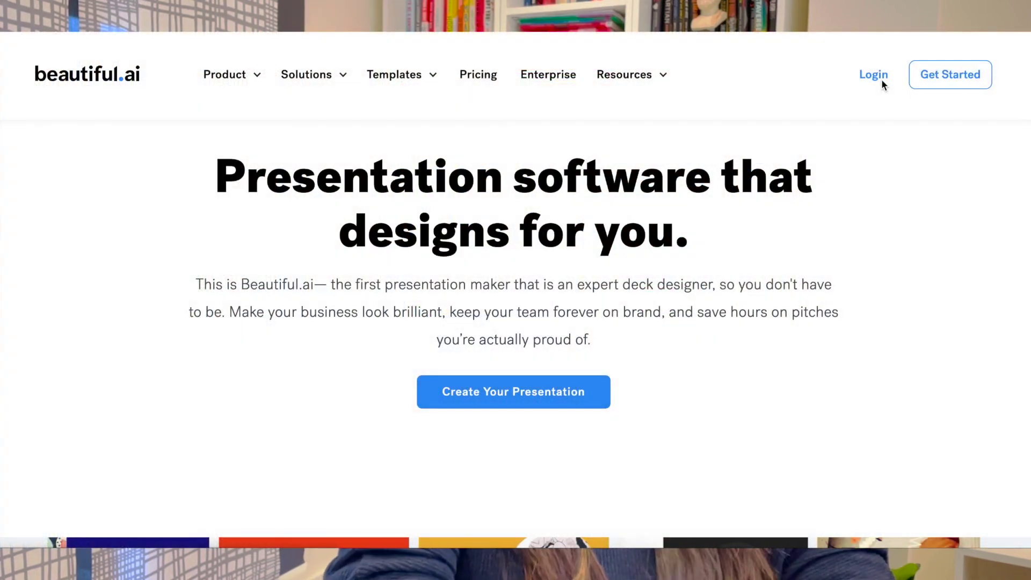
- Open the account login from the home page
click(874, 75)
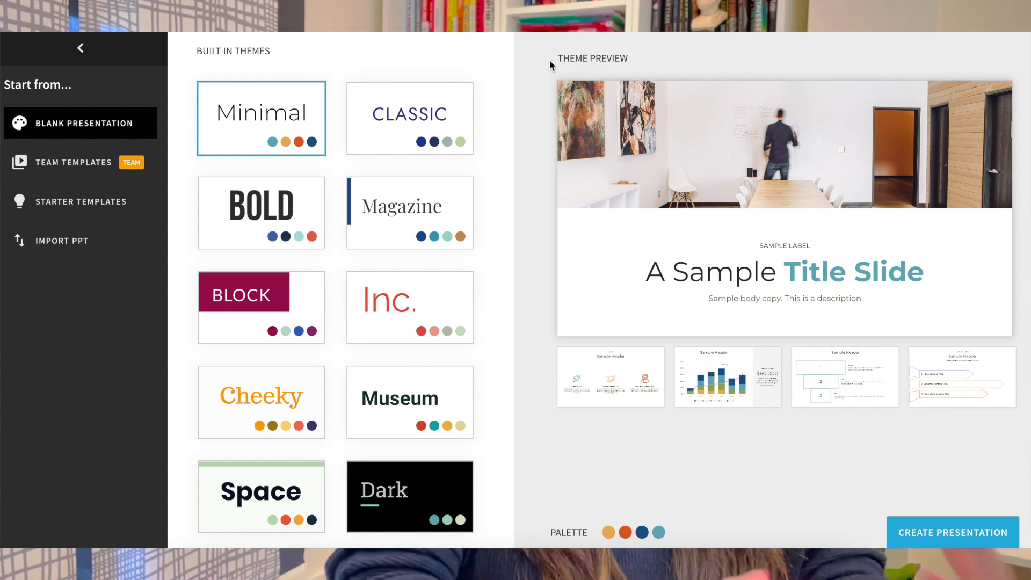
- Preview the Minimal theme's sample slides, including the icon, bar chart, funnel, arrow list and title slides
click(640, 369)
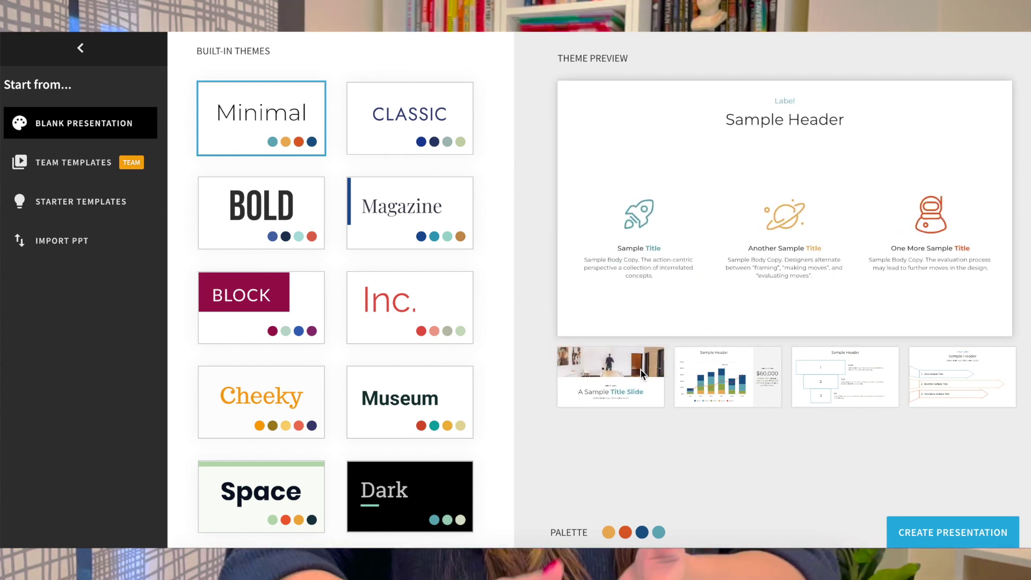
click(703, 384)
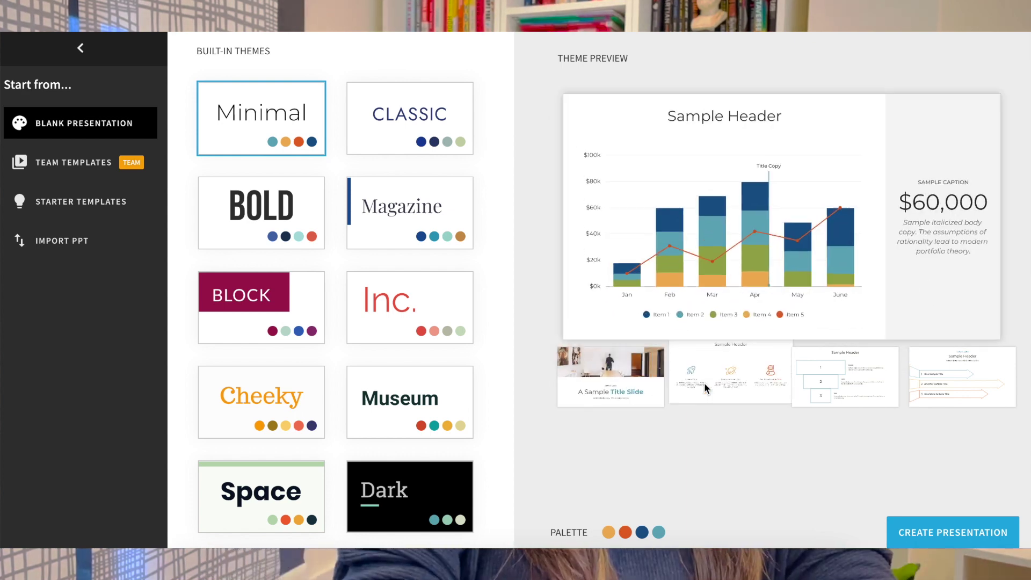
click(824, 378)
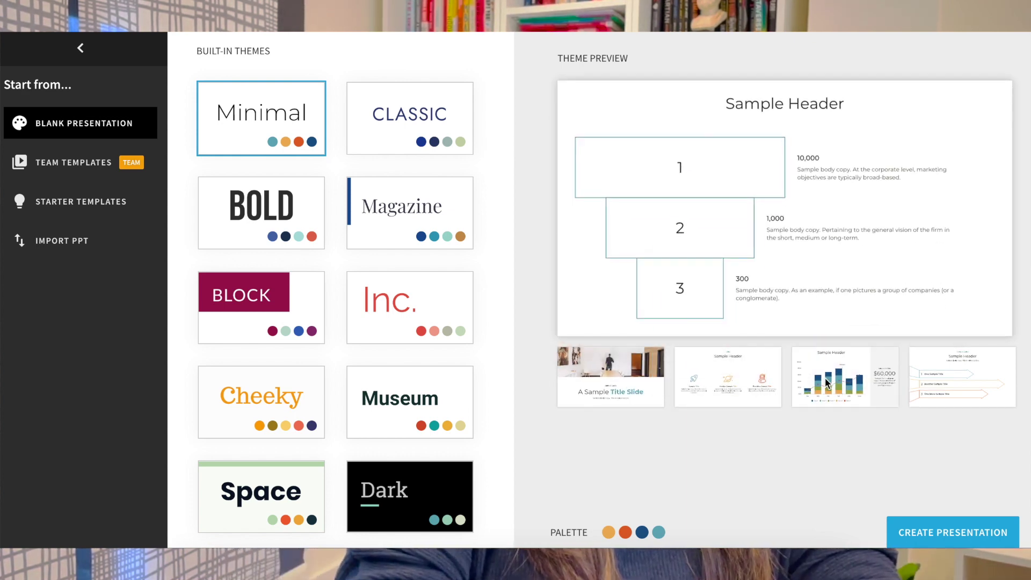
click(940, 378)
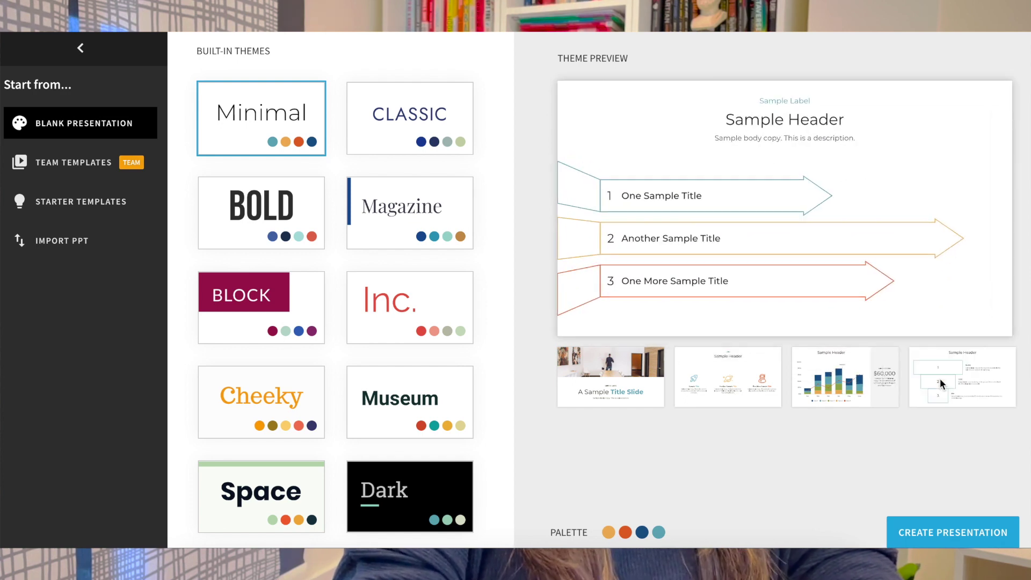
click(610, 382)
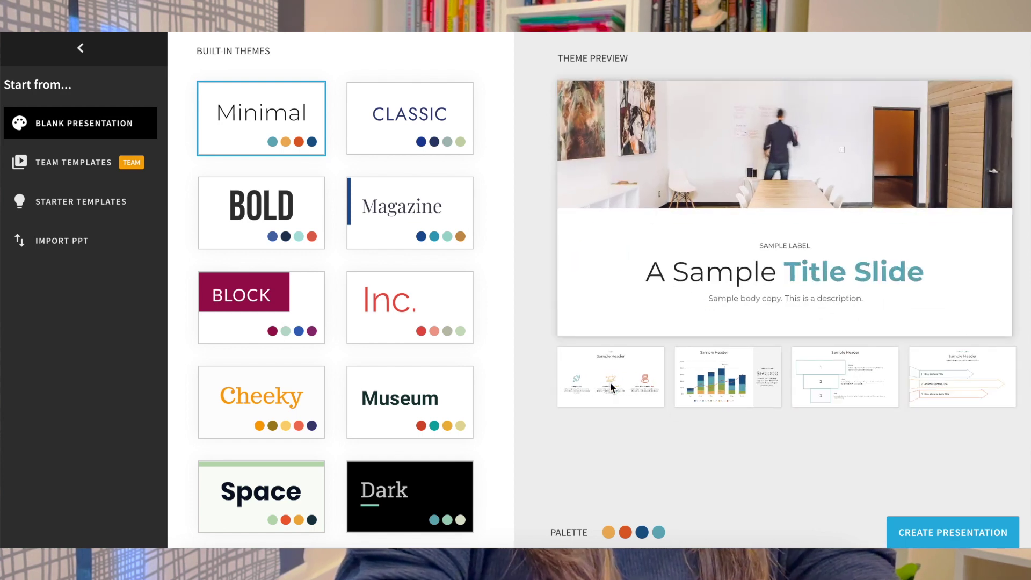
click(652, 375)
click(717, 381)
- Try the Block, Bold, Bright and Classic colour palettes on the theme's sample chart slide
click(607, 529)
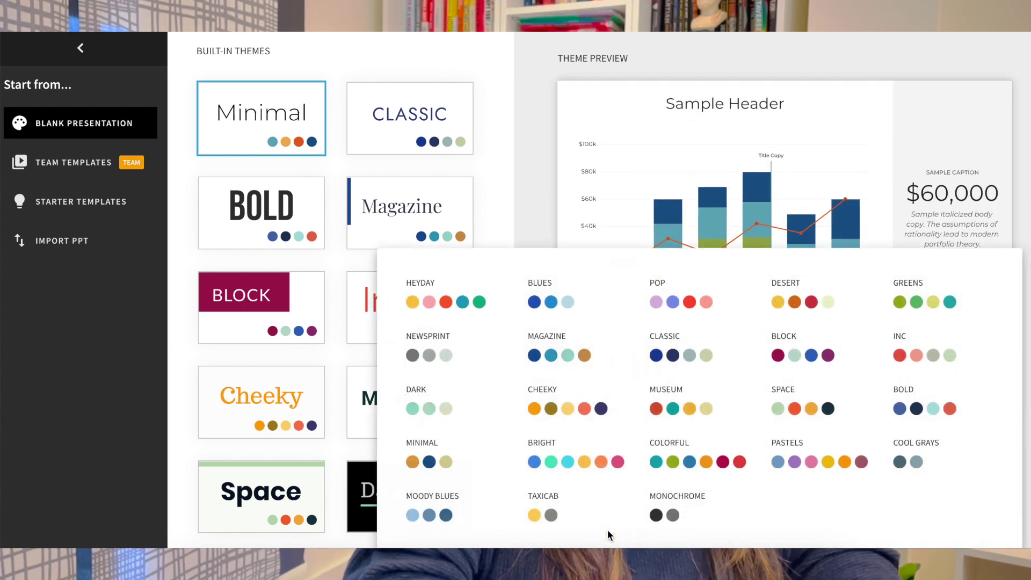
click(781, 356)
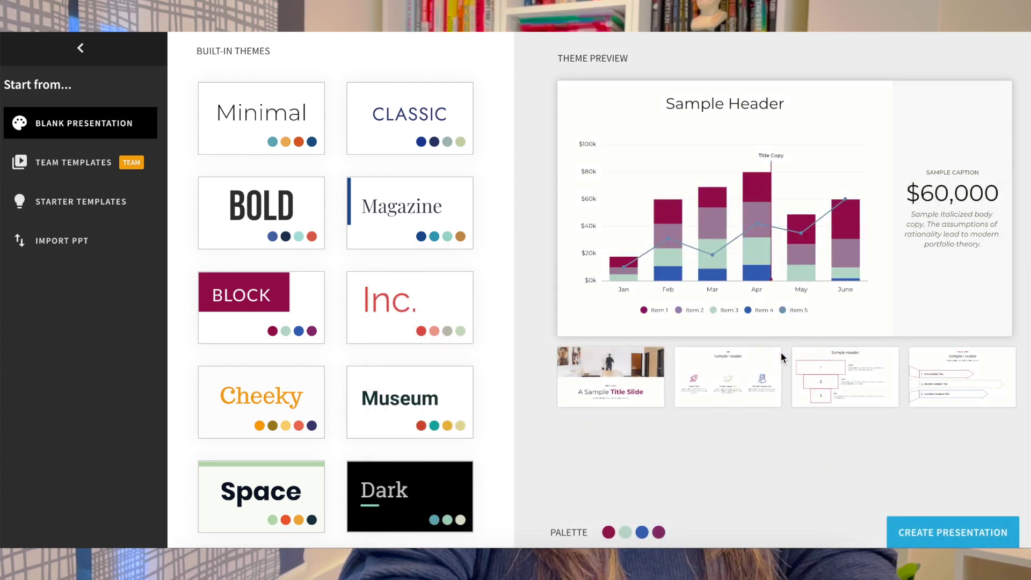
click(640, 530)
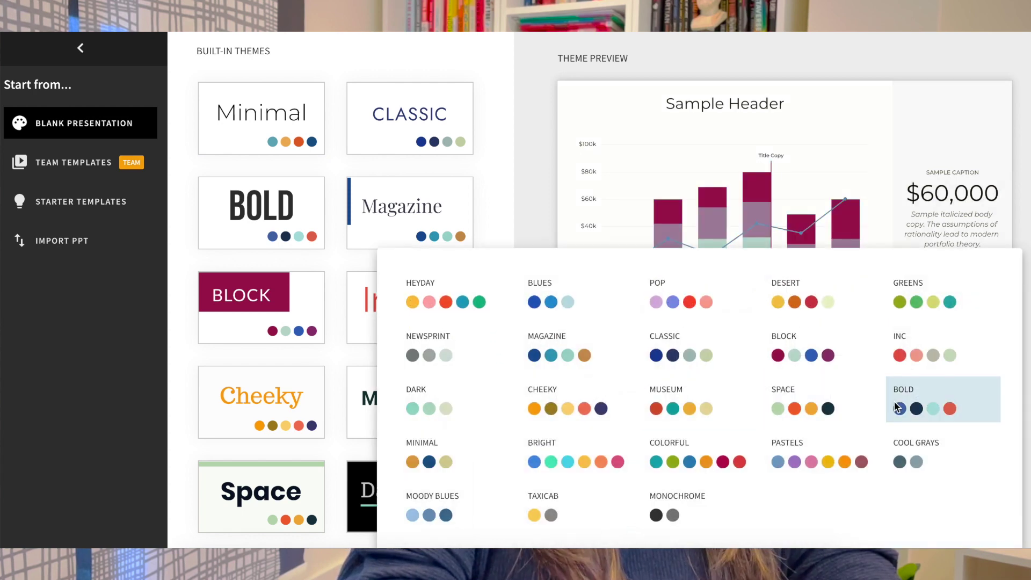
click(894, 401)
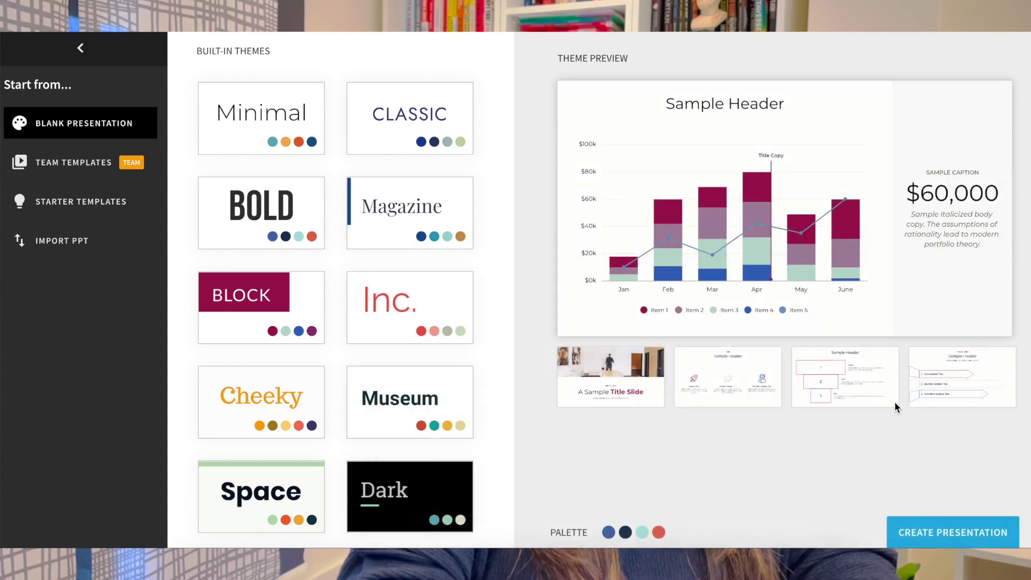
click(654, 533)
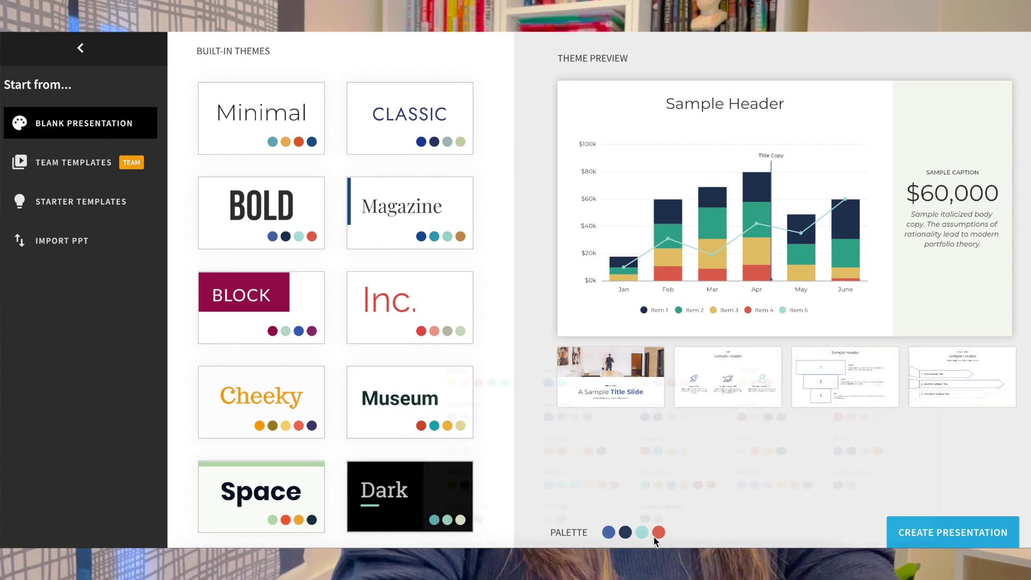
click(580, 463)
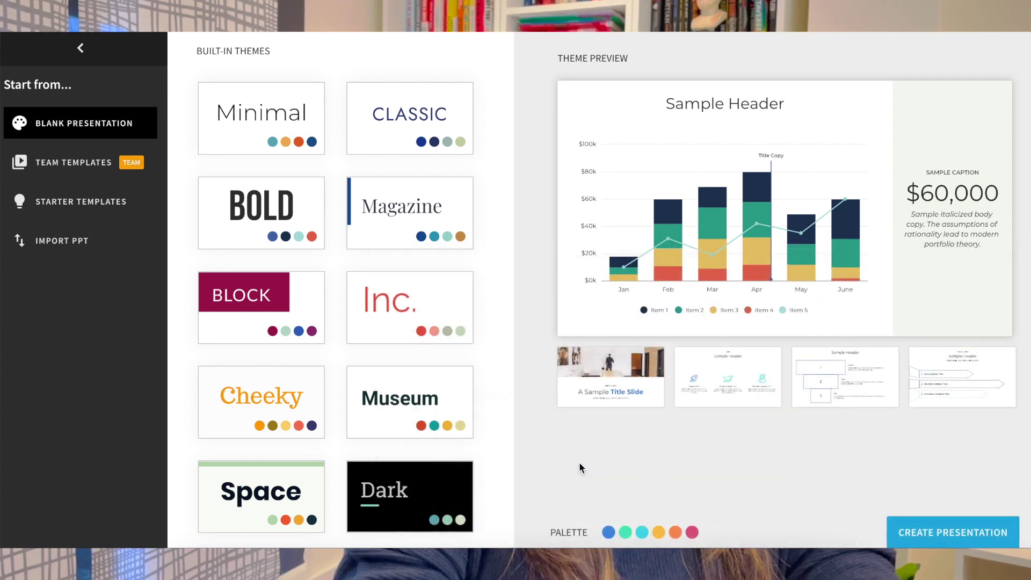
click(621, 529)
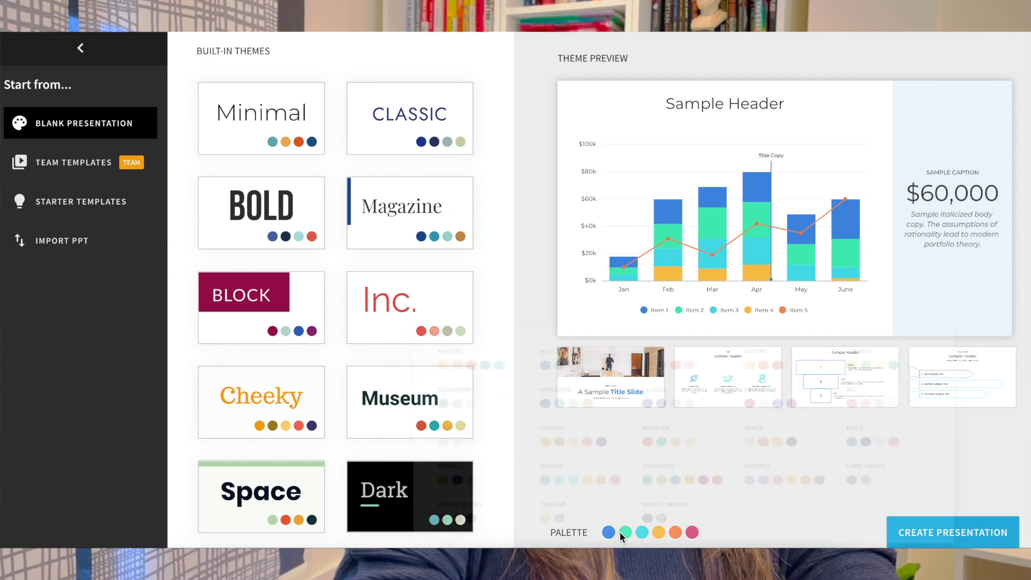
click(703, 360)
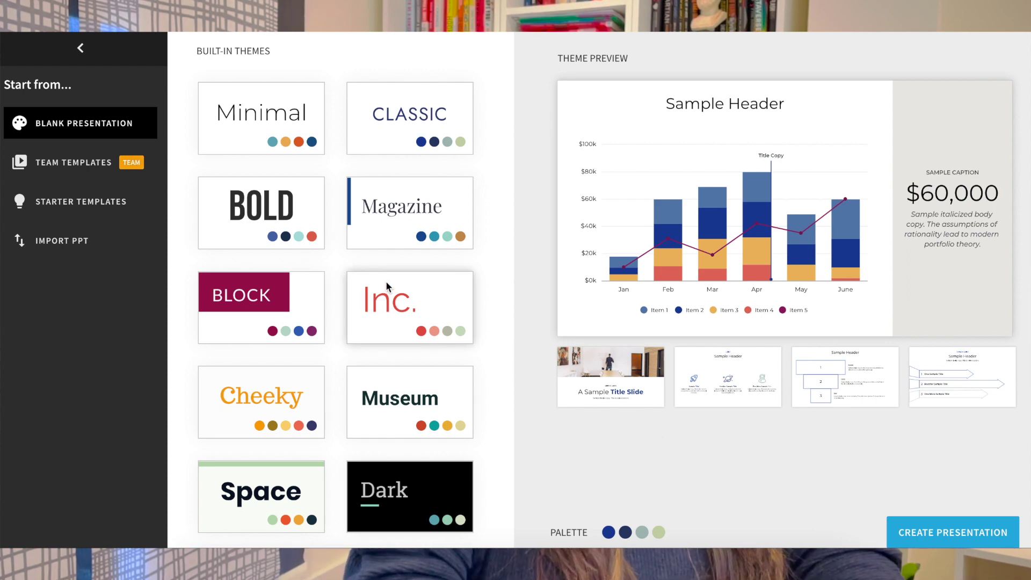
- Try the built-in themes Bold, Inc., Museum, Cheeky and Space on the sample title slide
click(658, 380)
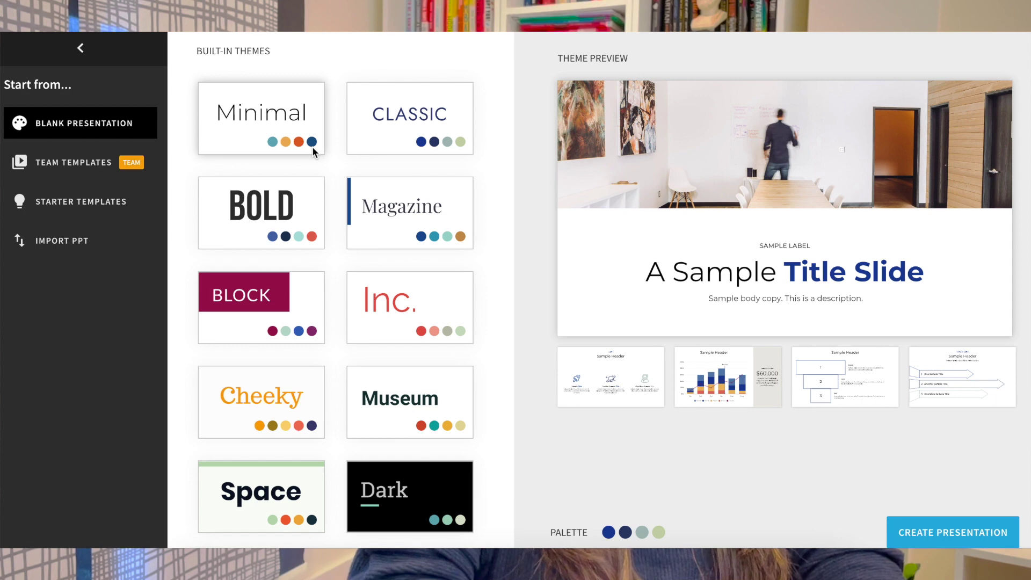
click(295, 217)
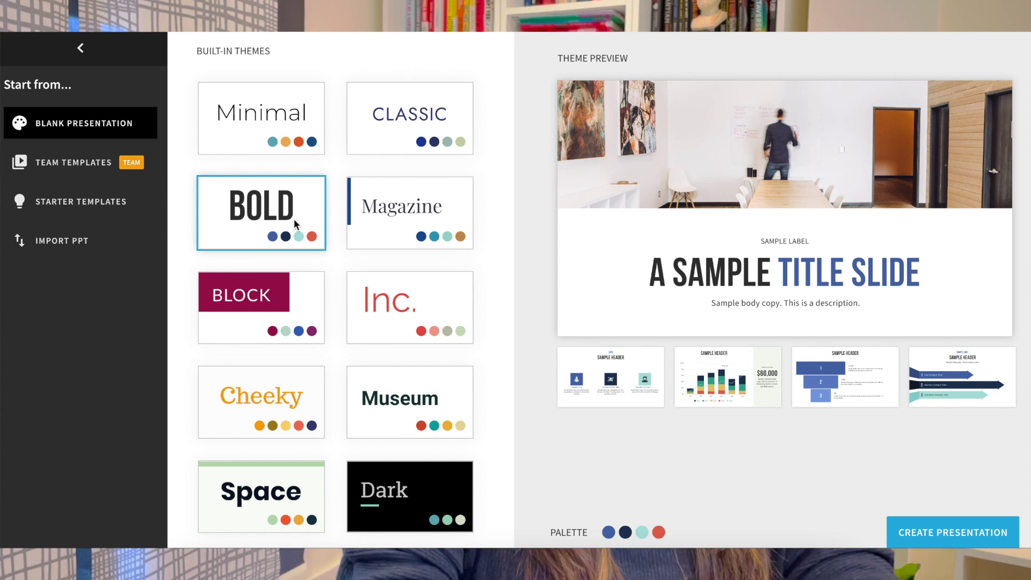
click(381, 311)
click(390, 406)
click(275, 401)
click(307, 489)
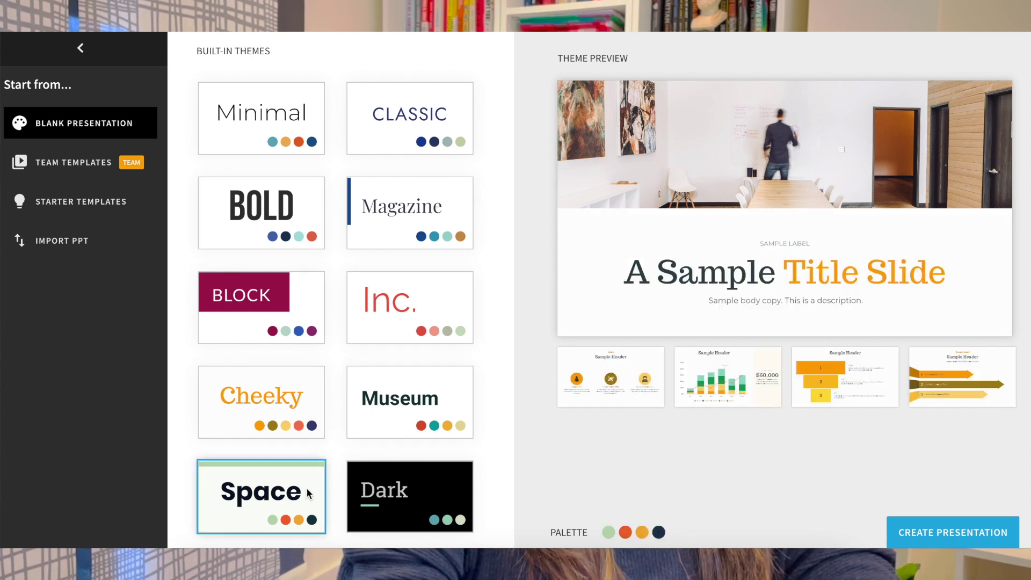
- Create a blank presentation with the Magazine theme
click(424, 225)
click(943, 536)
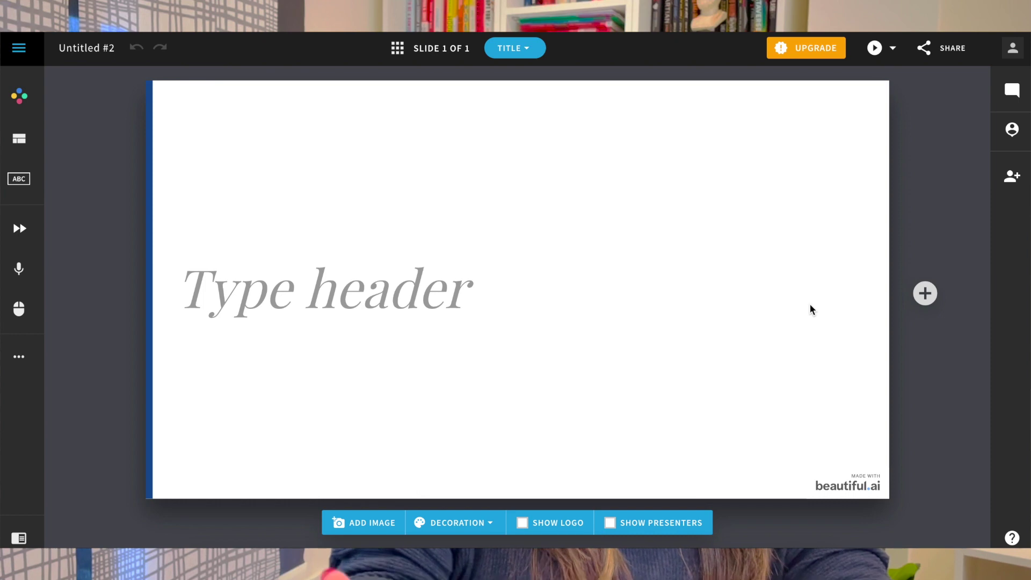
- Enter "This is my Heading" as the header of the title slide
click(812, 310)
text(This is my Heading)
click(208, 55)
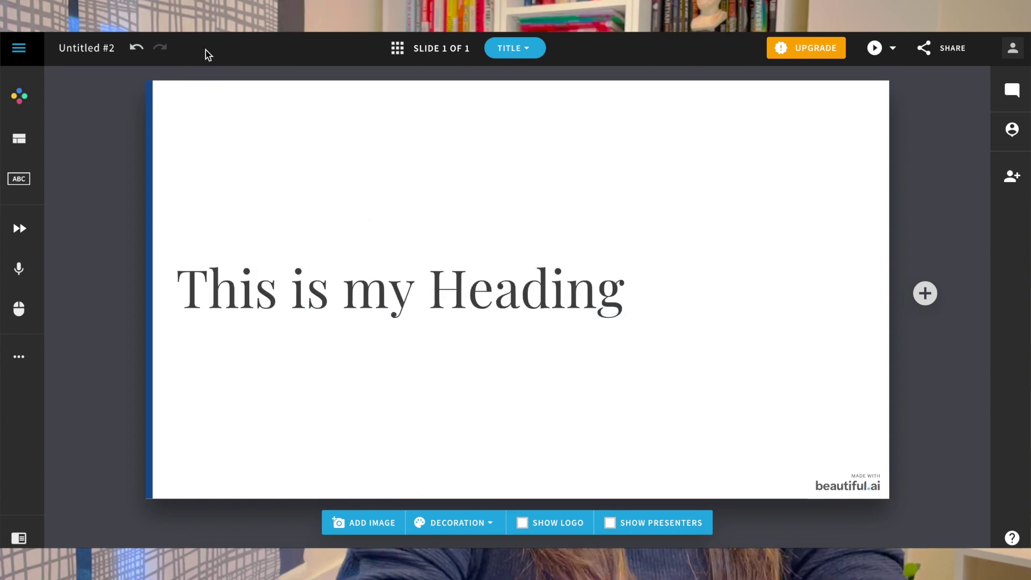
- Rename the presentation as "Sample Presentation"
click(87, 46)
text(Sample)
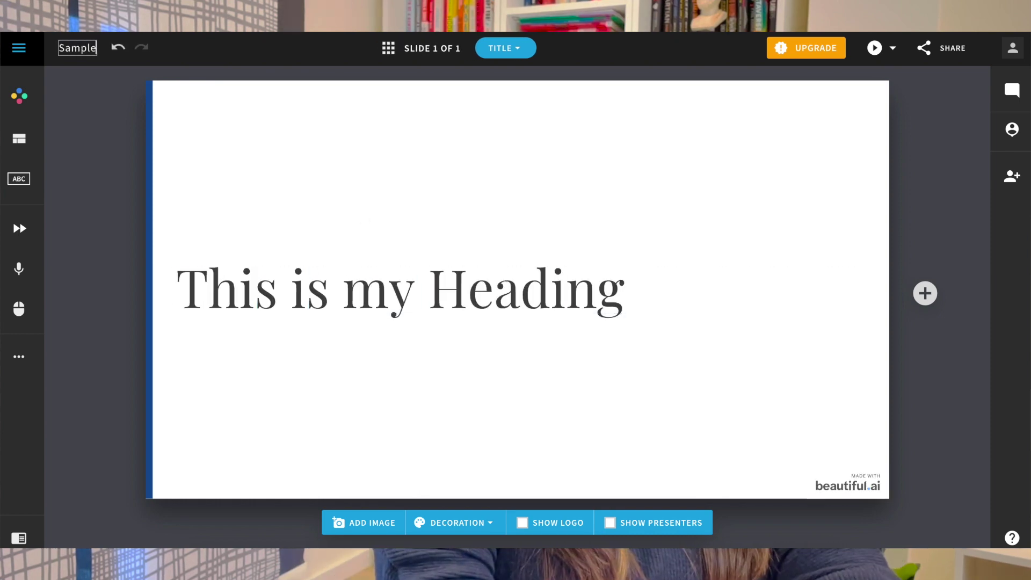
text( Presentation)
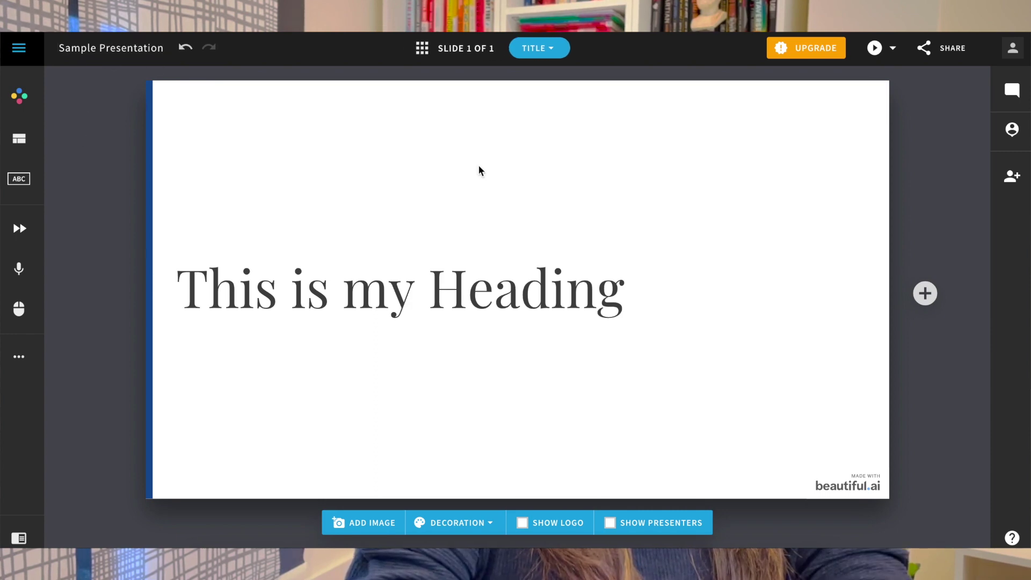
click(435, 289)
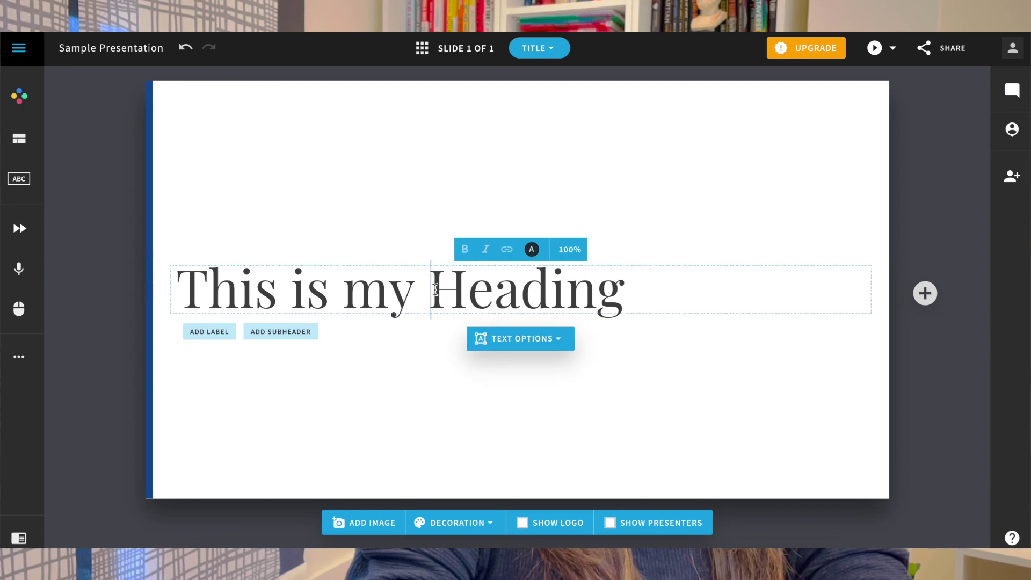
click(436, 386)
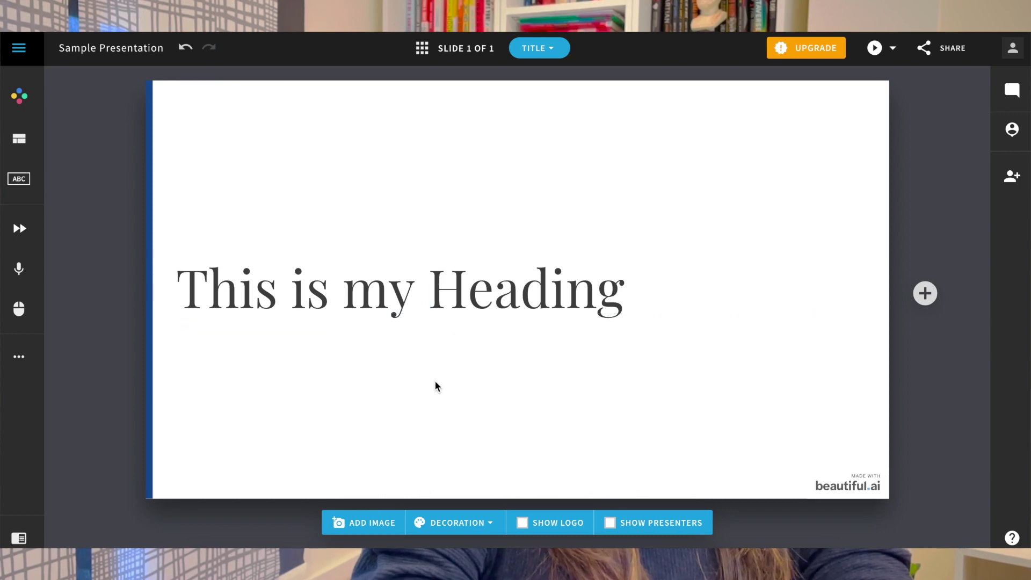
- Add the stock photo of a fruit bowl with coffee from the Food category to the title slide and scale it down
click(368, 526)
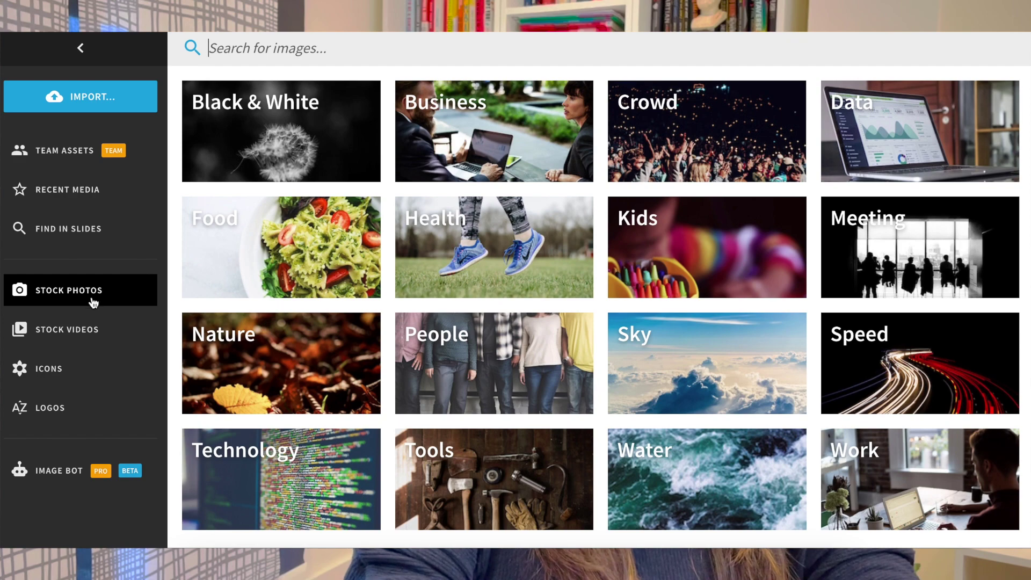
click(281, 247)
scroll(497, 322, down, 7)
click(497, 322)
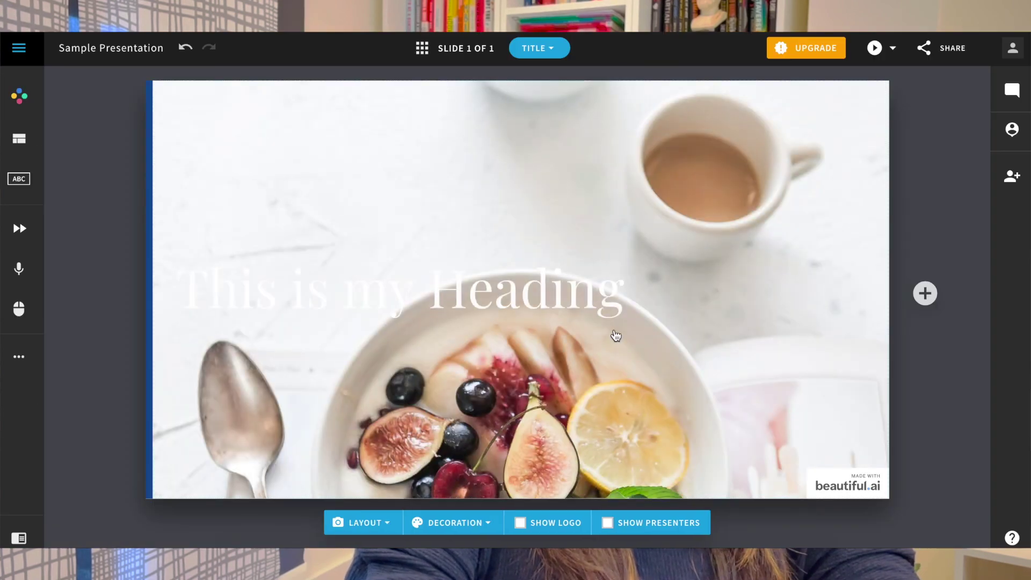
click(674, 375)
drag(459, 482, 446, 481)
- Try the Left and Right image layouts on the title slide and settle on Left
click(387, 523)
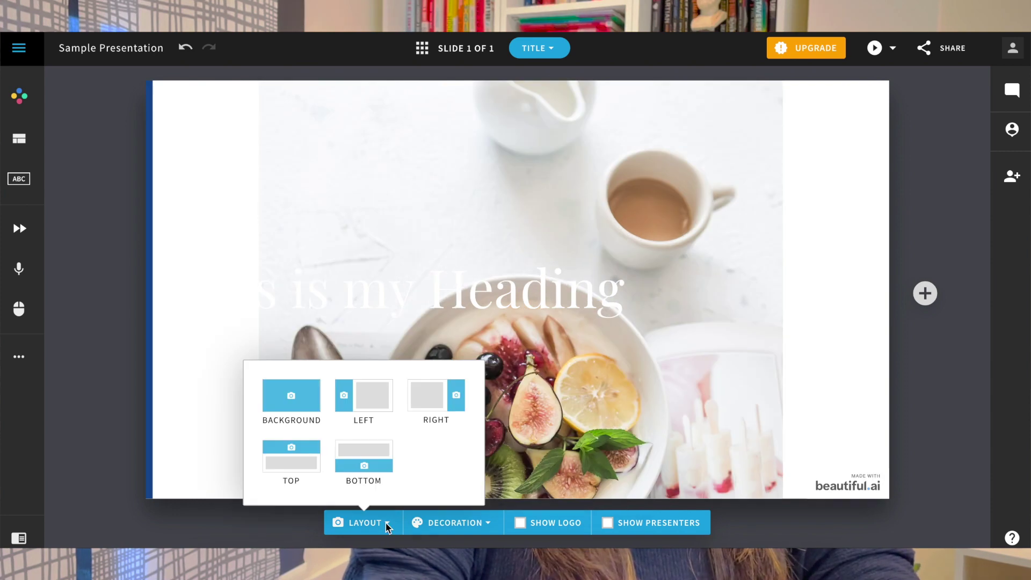
click(381, 409)
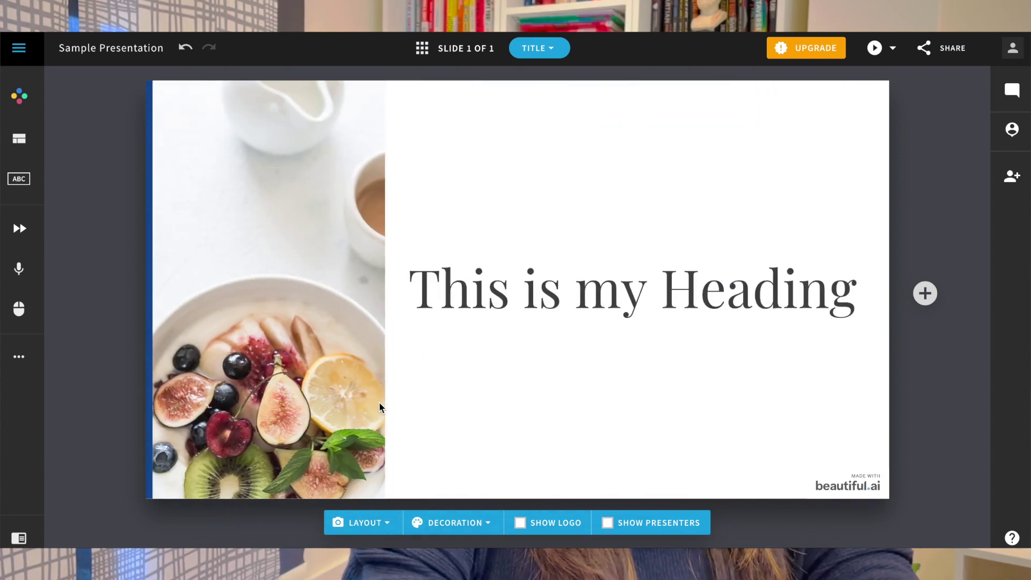
click(370, 529)
click(433, 413)
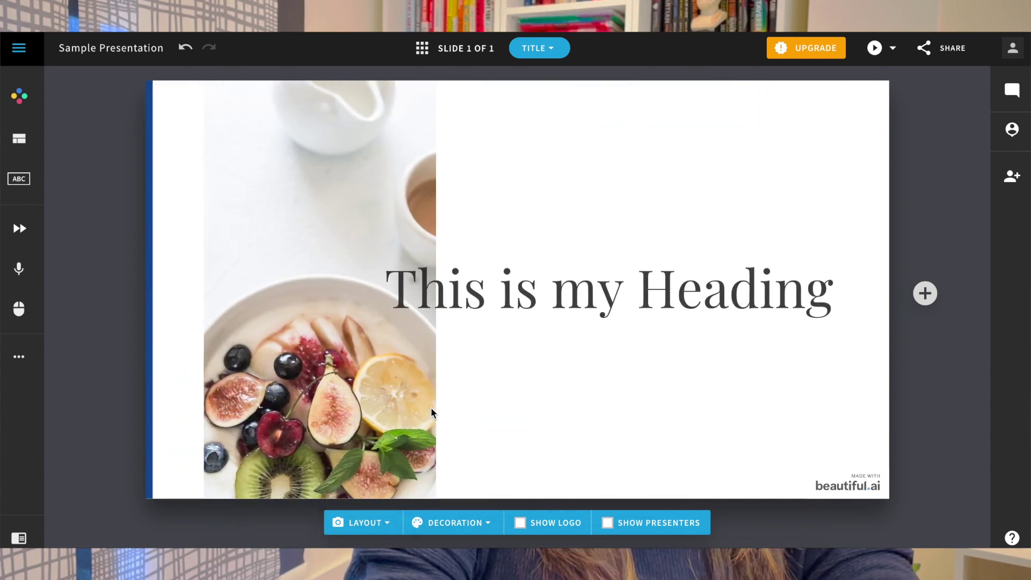
click(387, 521)
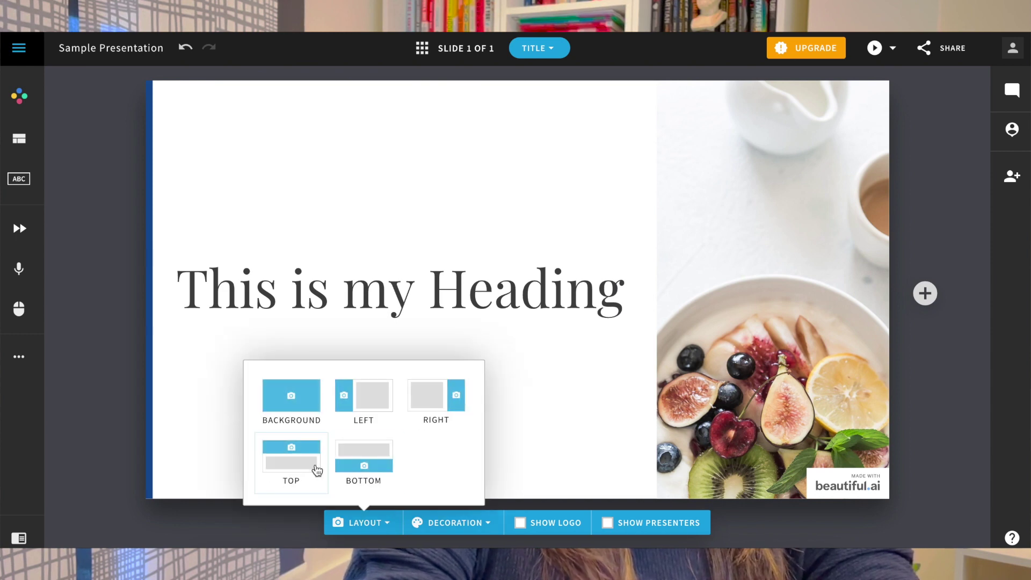
click(364, 397)
- Try the Block and Underline decorations on the title slide and settle on the full frame border
click(455, 522)
click(566, 463)
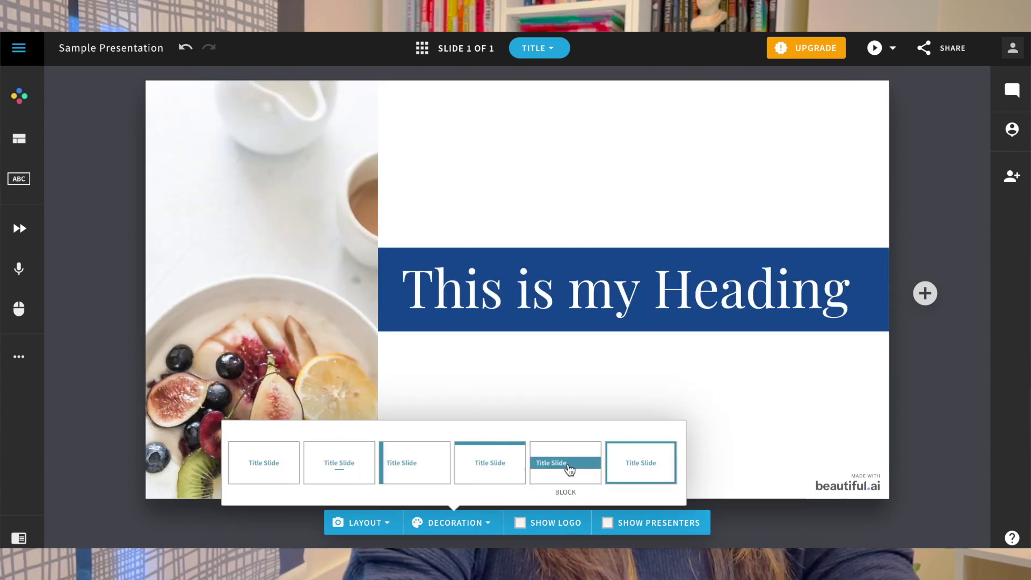
click(390, 476)
click(348, 475)
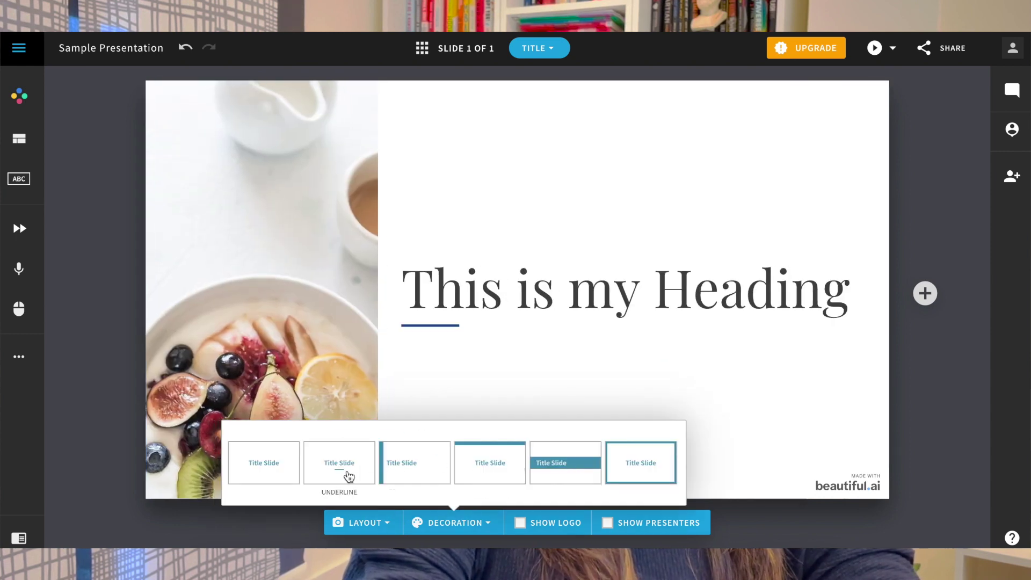
click(647, 470)
click(744, 401)
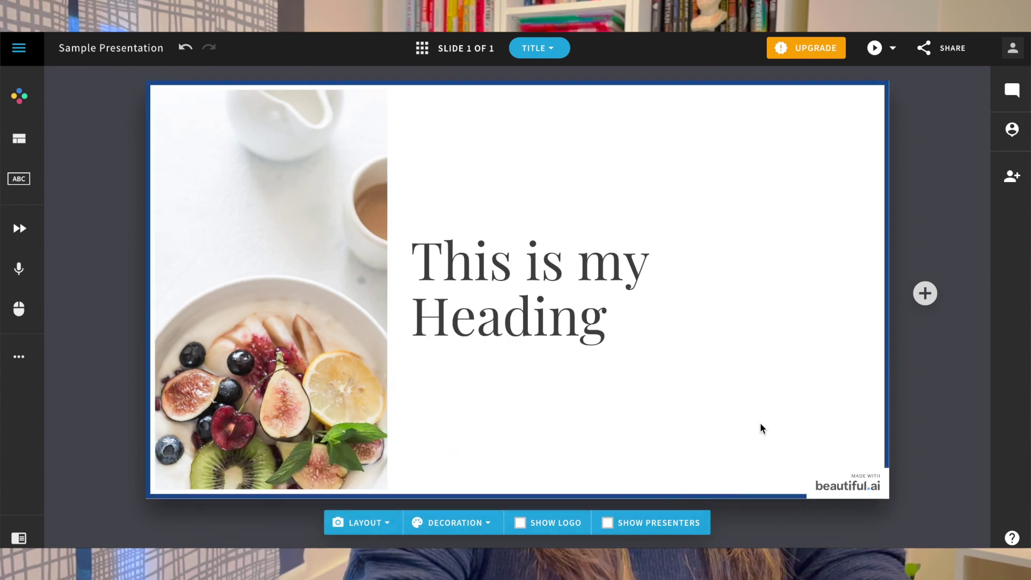
- Add a second slide from the Agenda slide ideas, using the "Next Steps" timeline template with three milestones
mouse_move(923, 306)
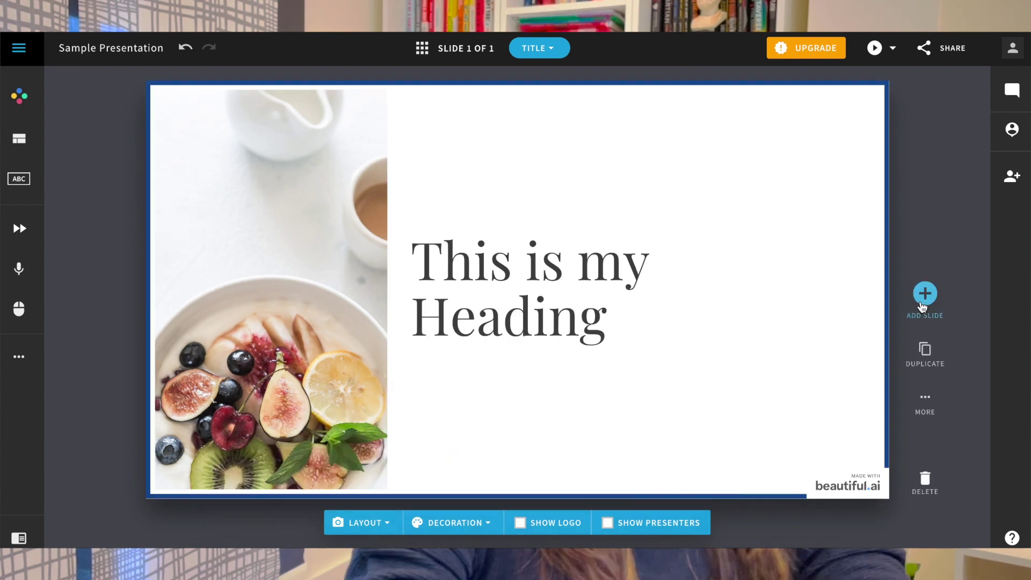
click(921, 305)
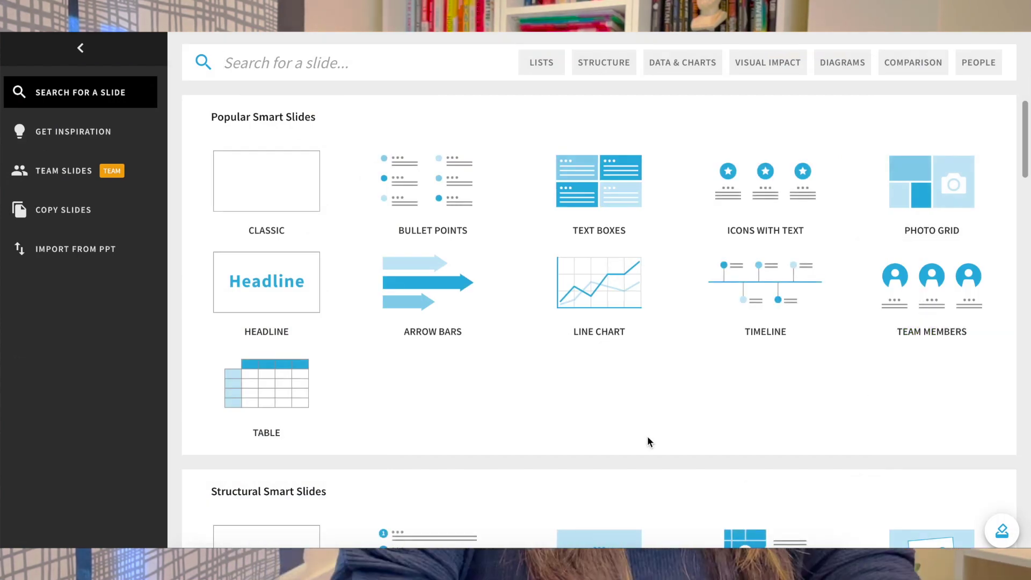
scroll(647, 441, down, 1)
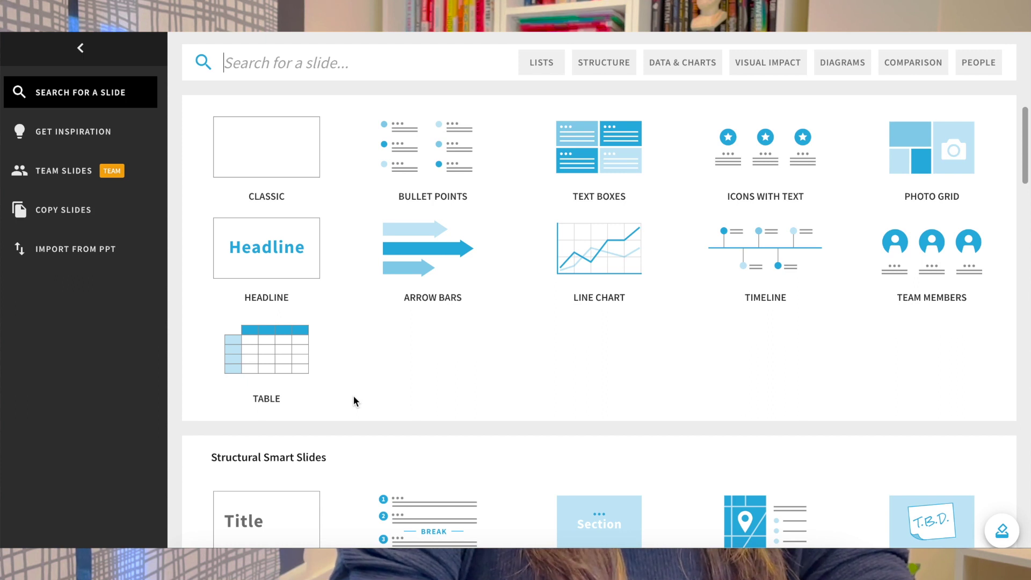
scroll(353, 395, down, 4)
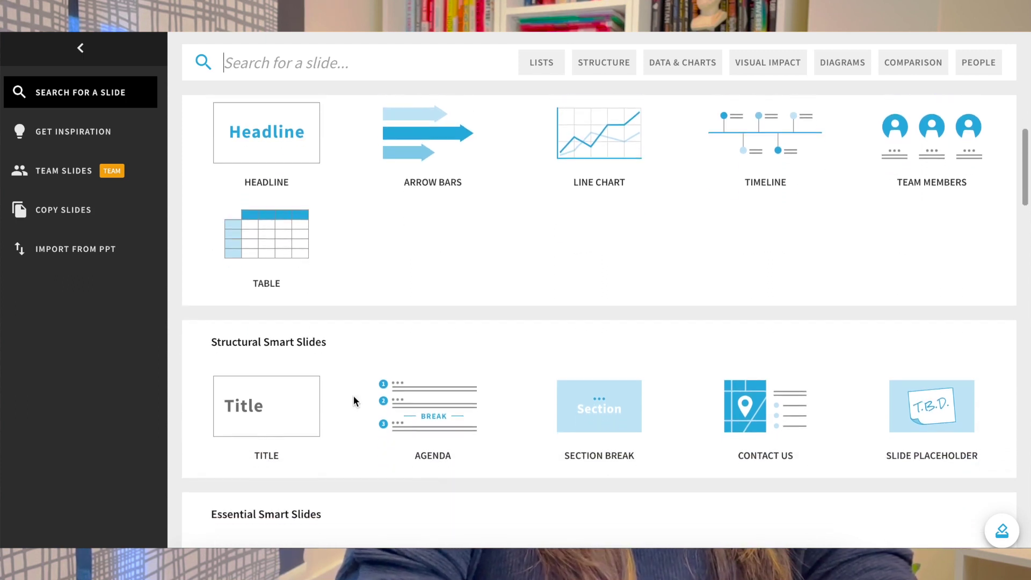
mouse_move(440, 356)
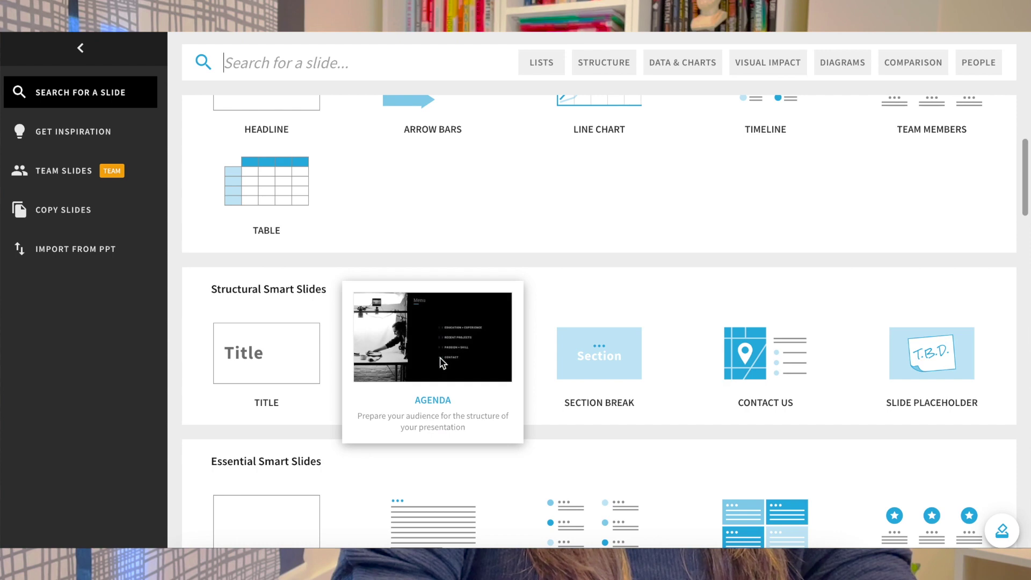
click(440, 358)
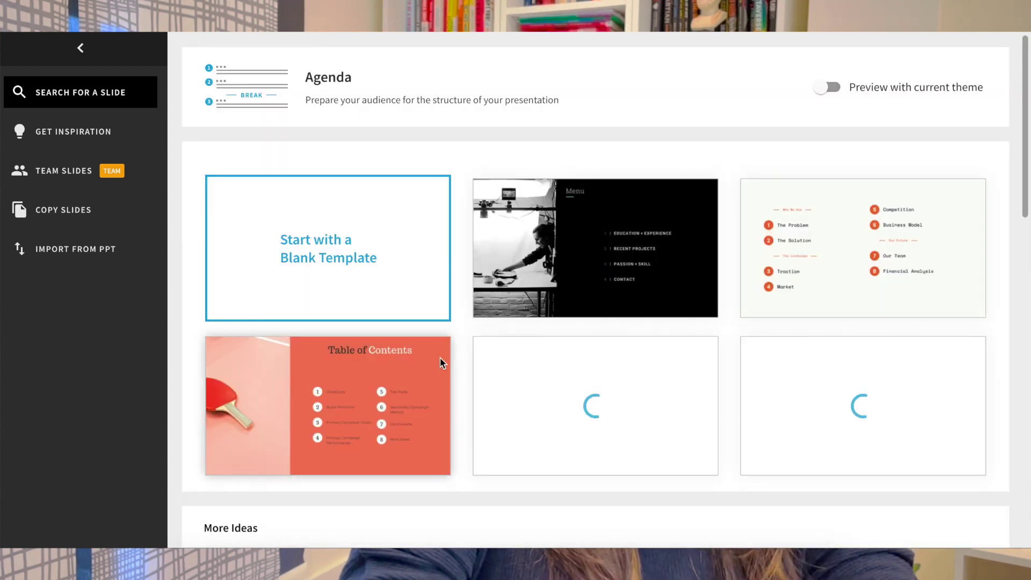
scroll(462, 330, down, 1)
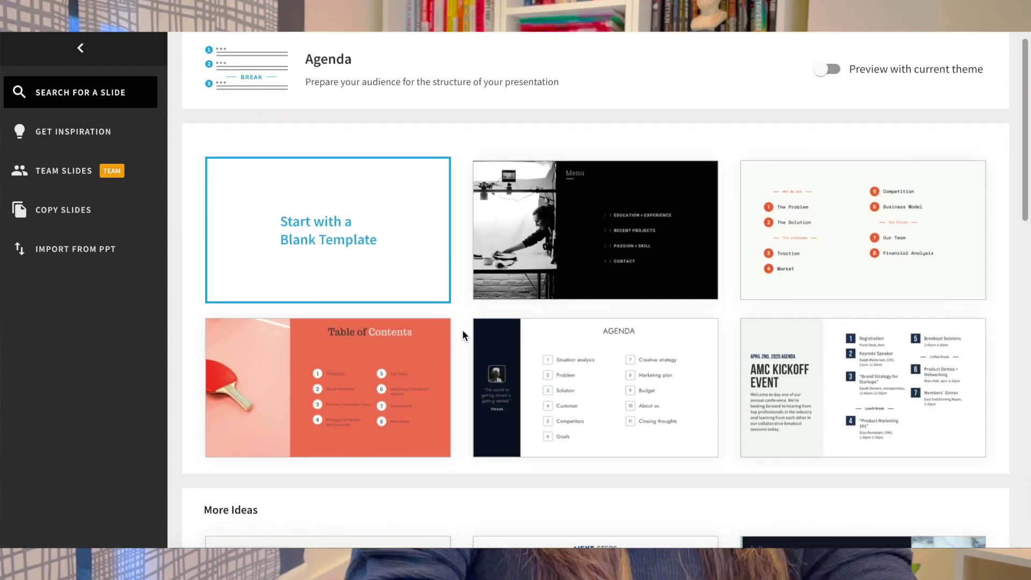
scroll(462, 330, down, 15)
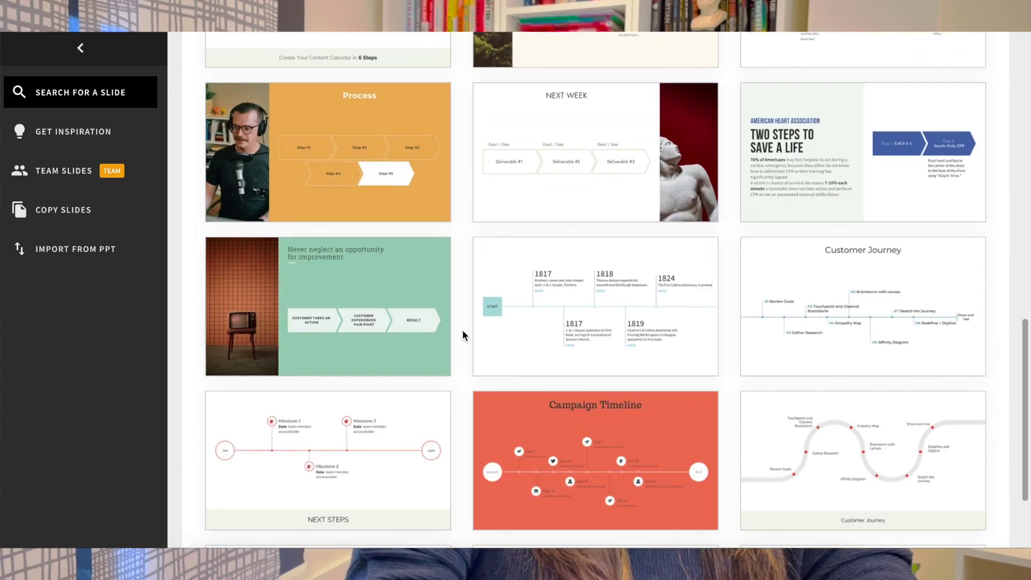
scroll(462, 330, up, 9)
scroll(465, 346, down, 5)
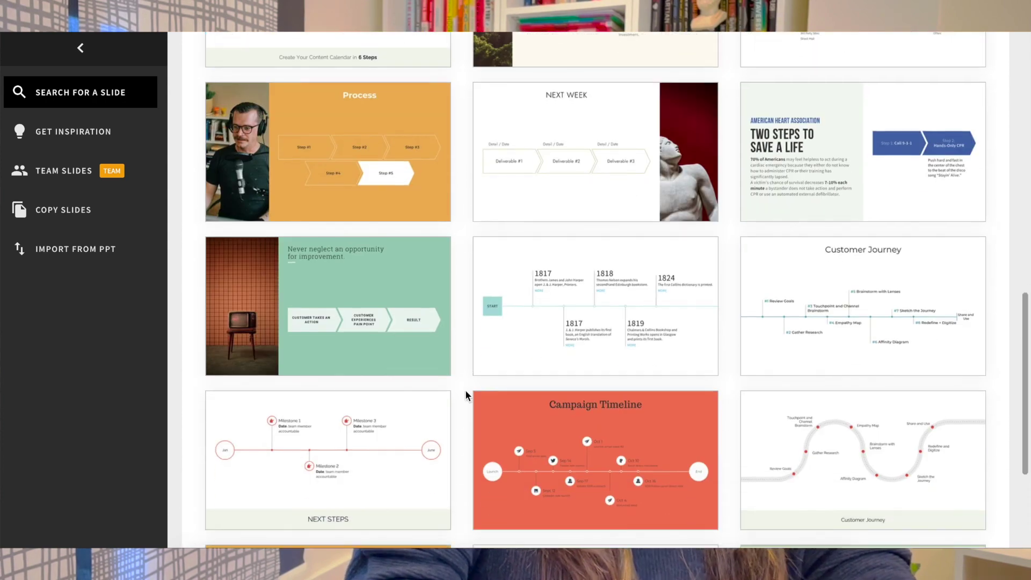
click(394, 444)
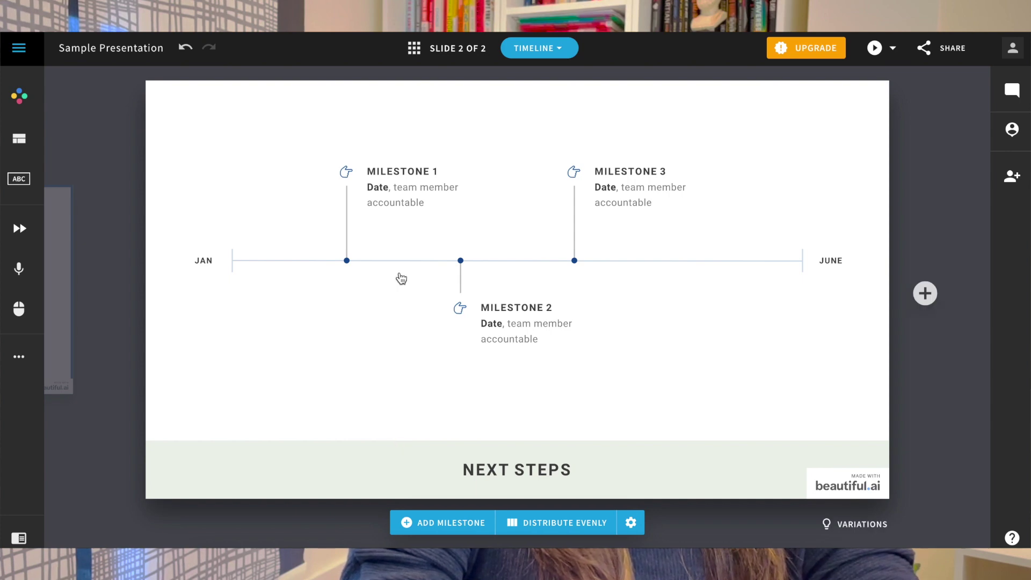
- Retitle the first milestone as "STEP 1" and replace its description with "Make the recipe"
double_click(403, 170)
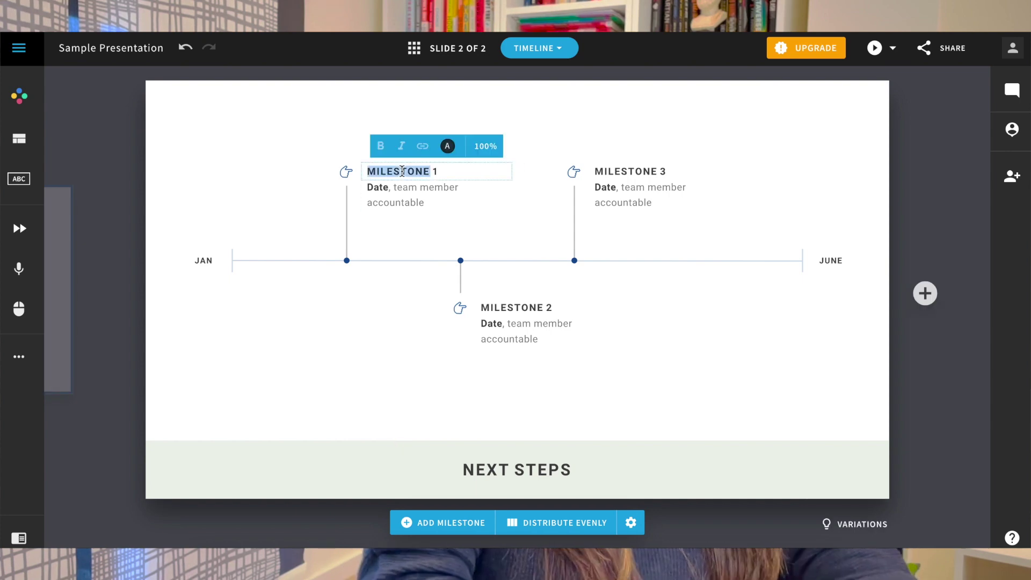
text(STEP)
triple_click(400, 194)
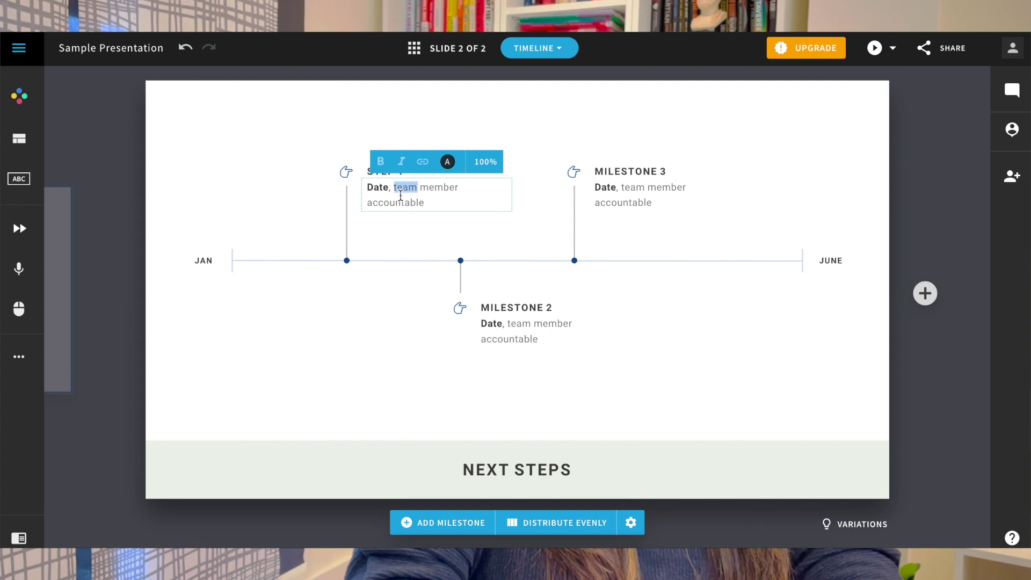
text(Make the re)
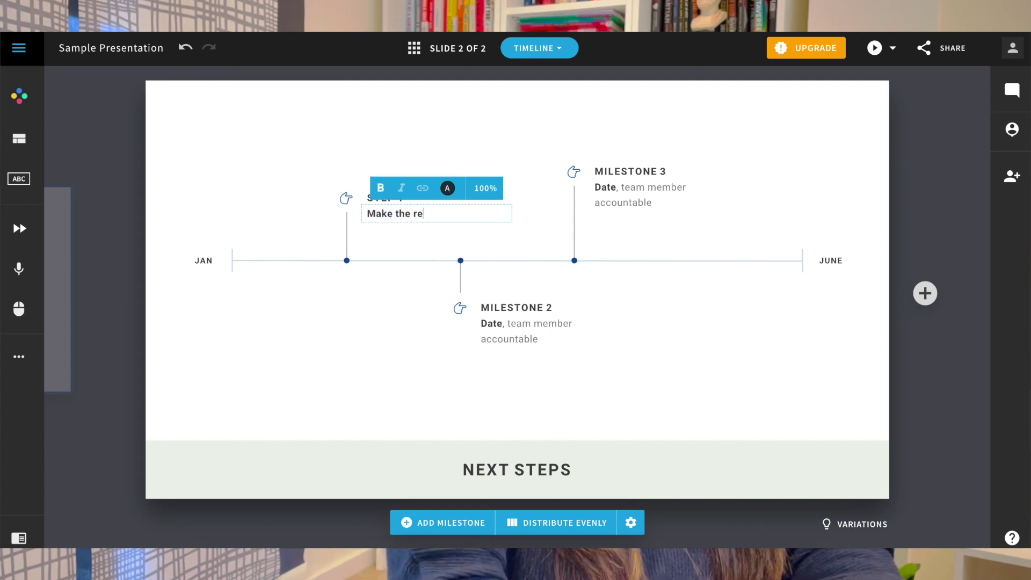
text(cipe)
- Retitle the second milestone as "STEP 2" and replace its description with "Share the recipe"
click(499, 310)
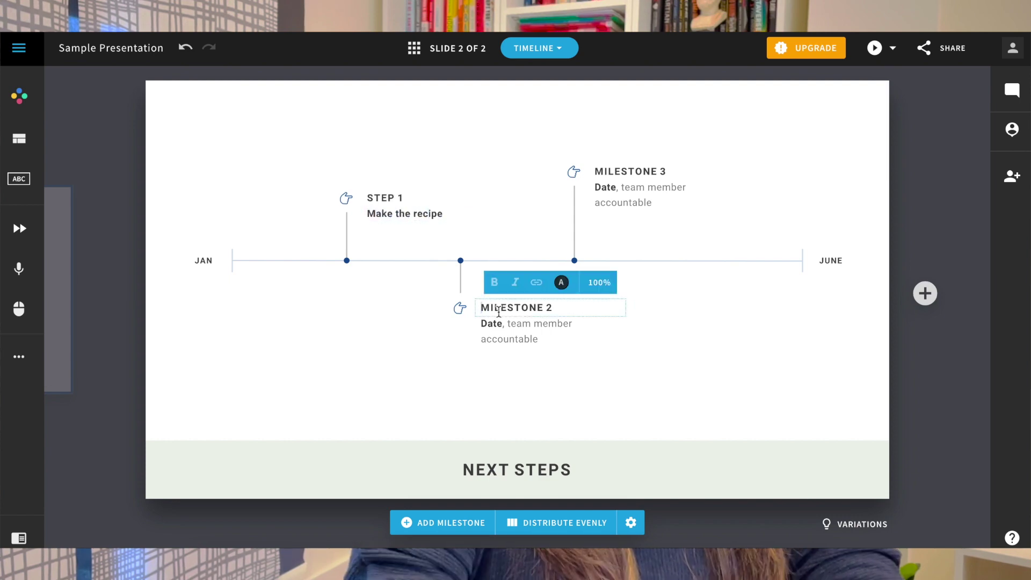
triple_click(537, 338)
text(Shar)
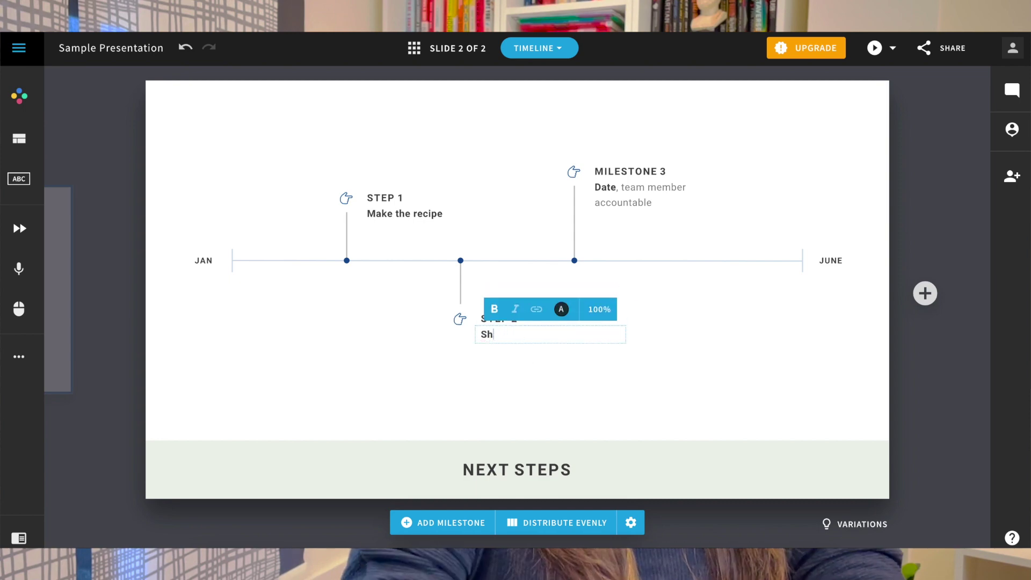
click(743, 378)
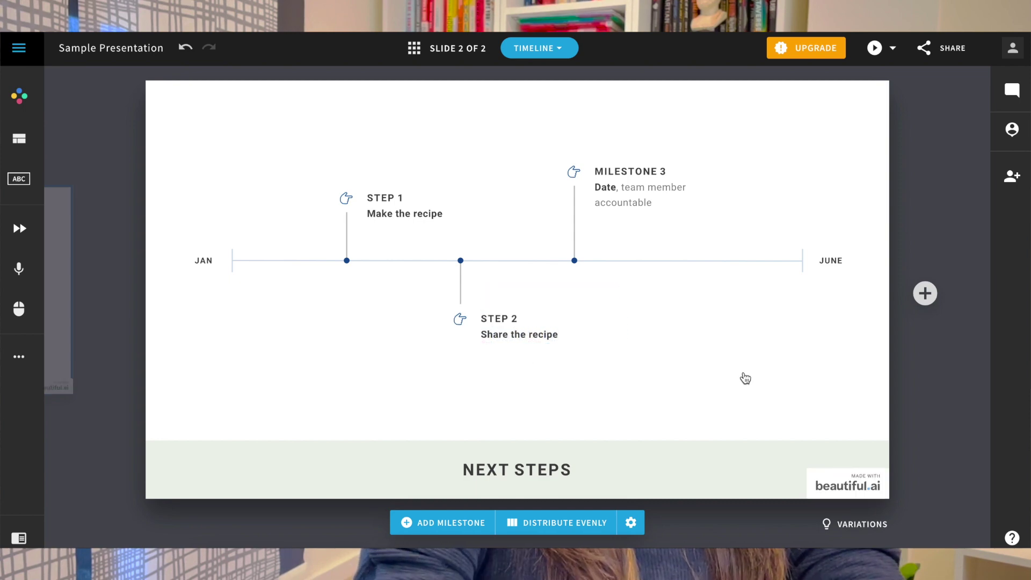
- Slightly enlarge the pointing-hand icon beside Step 2
click(460, 319)
drag(474, 352, 459, 354)
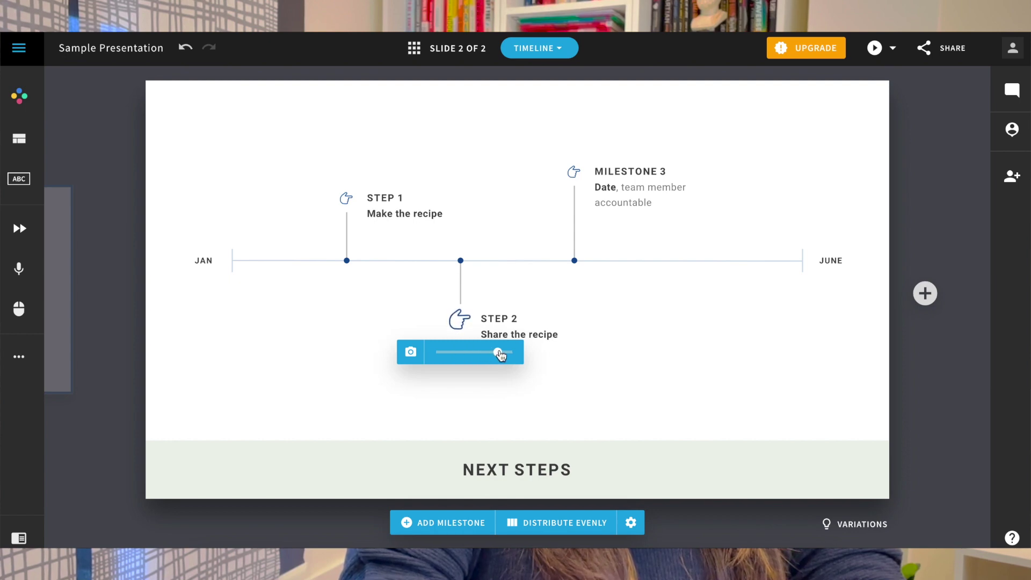
click(496, 324)
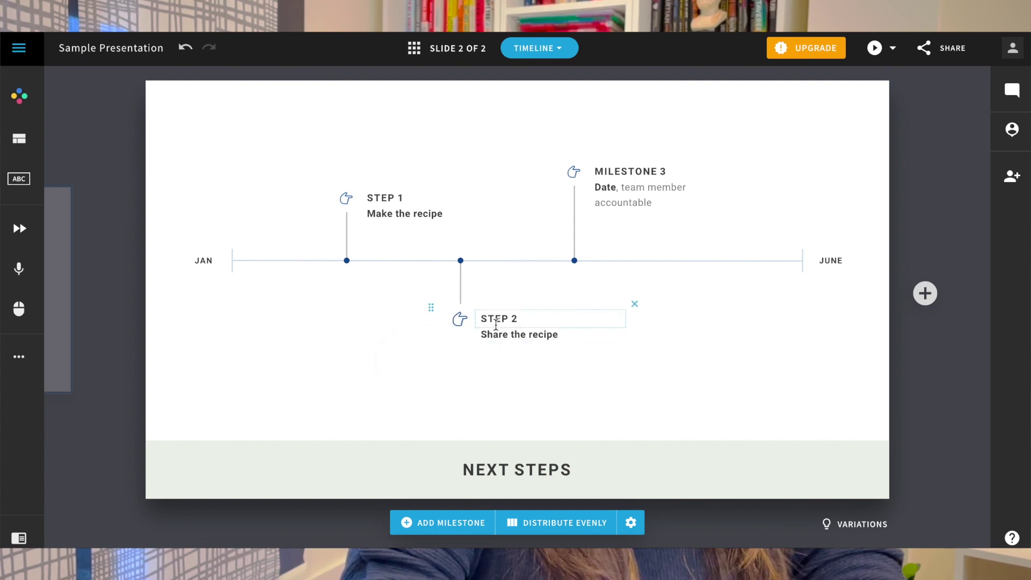
- Set the text scale of the milestone titles to 150% and enlarge the milestone descriptions
click(546, 317)
click(596, 293)
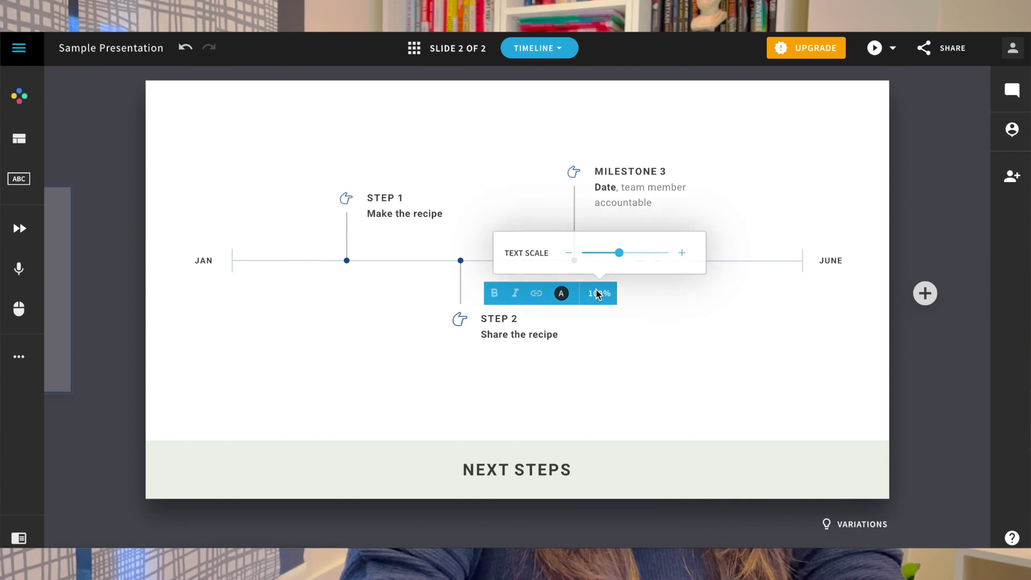
drag(613, 262, 646, 259)
click(543, 337)
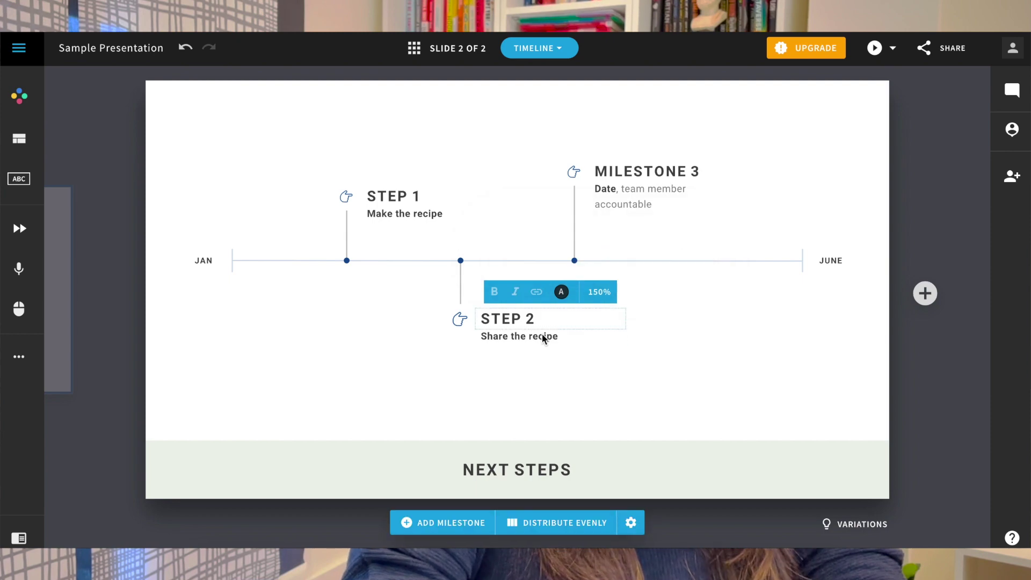
click(541, 338)
click(606, 312)
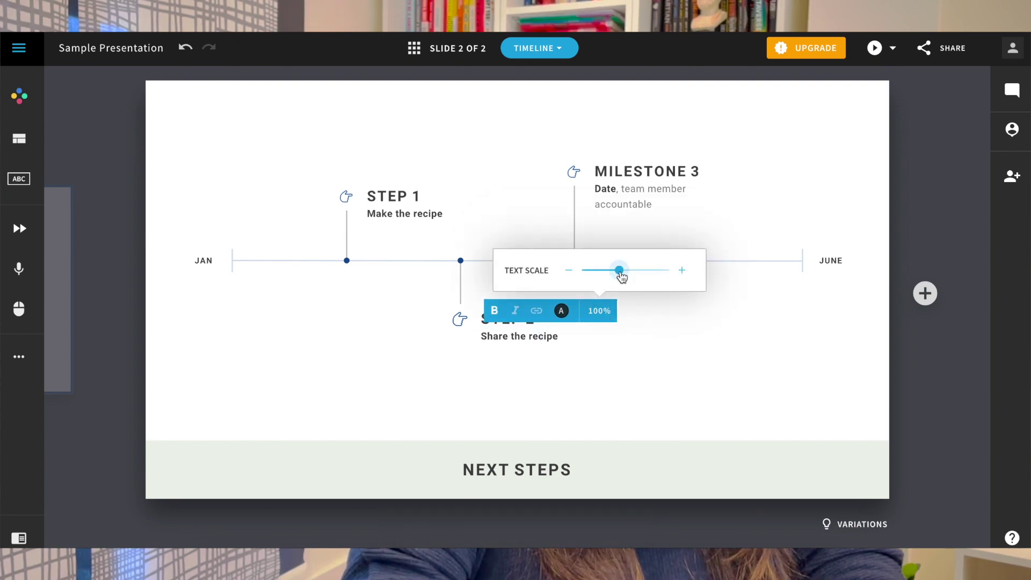
- Replace the second slide's caption with "THIS IS MY SECOND SLIDE" and add a milestone between Milestone 3 and June
double_click(504, 468)
double_click(520, 465)
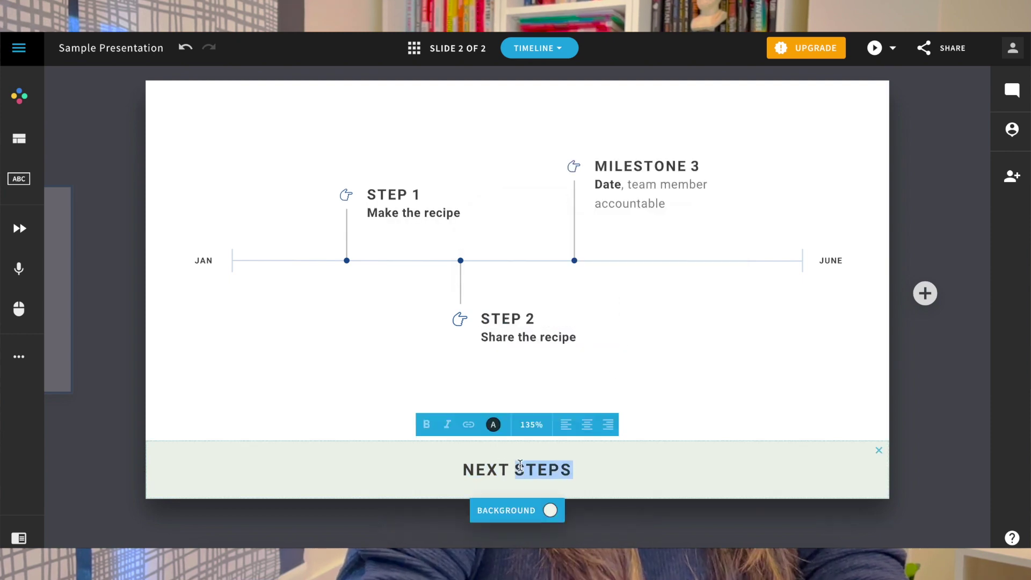
triple_click(507, 467)
text(THIS IS MY SECOND SLIDE)
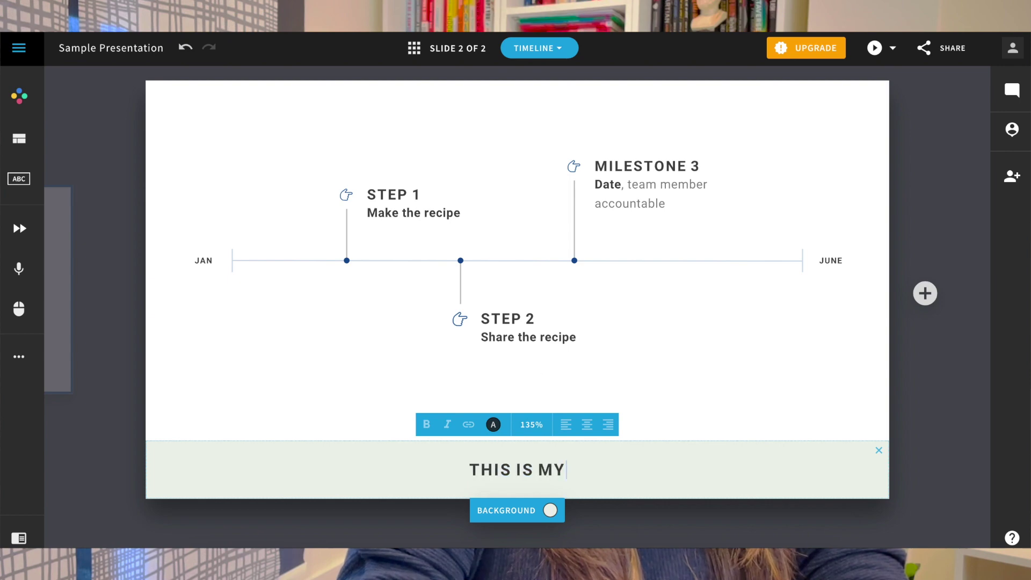
click(710, 262)
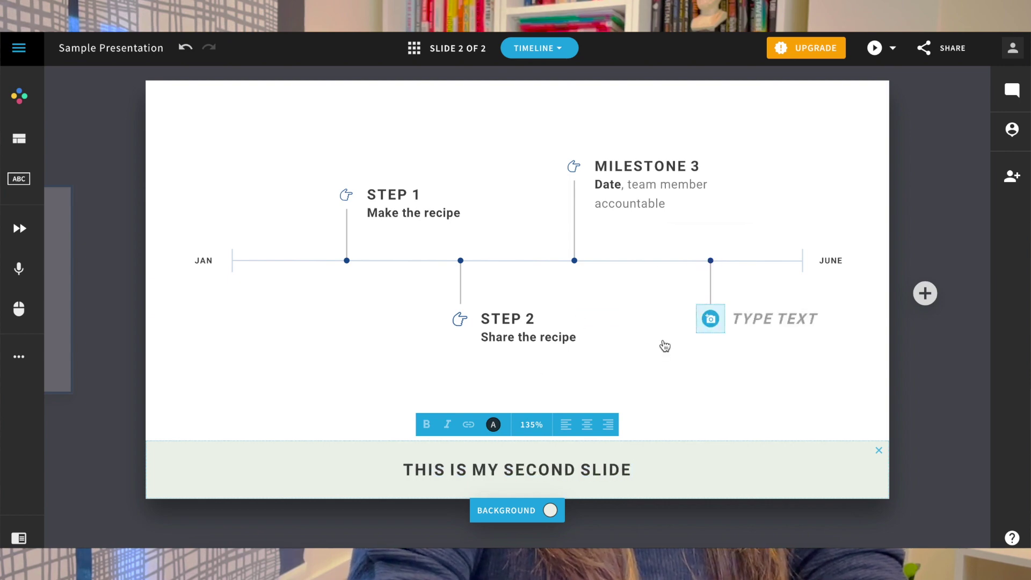
click(665, 346)
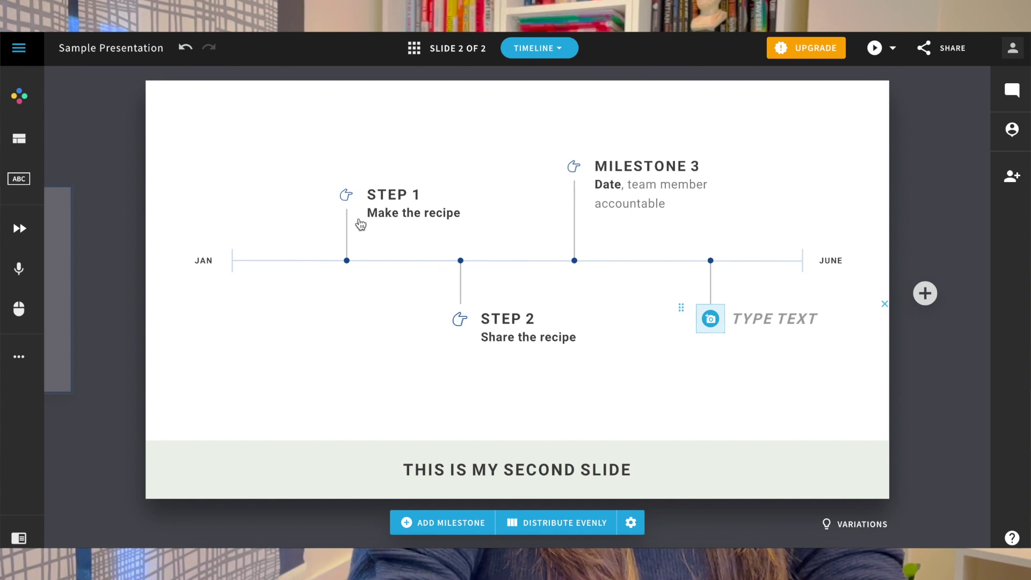
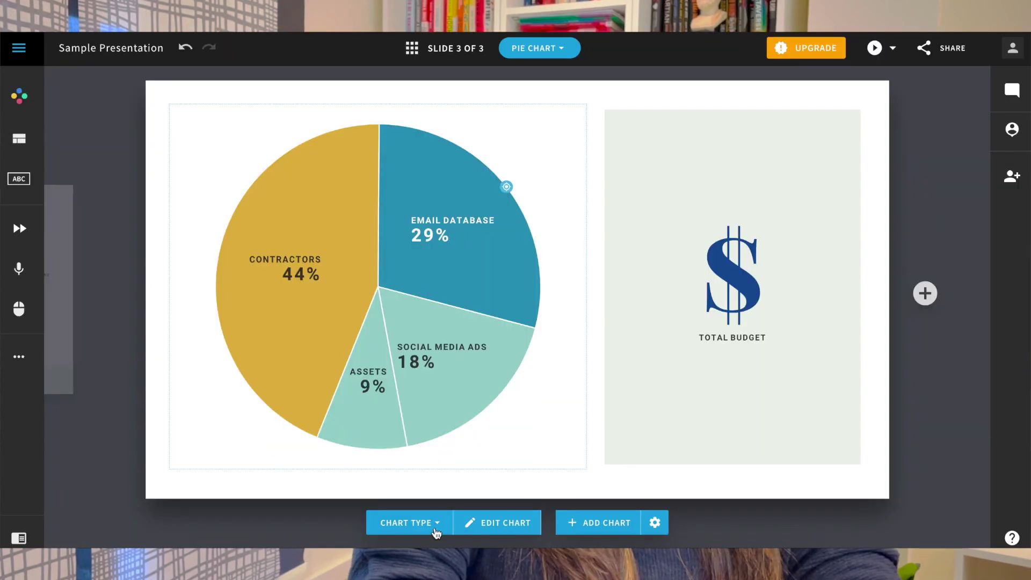
- Switch the third slide's chart to the Line and Column types and set it back to Pie
click(436, 532)
click(338, 392)
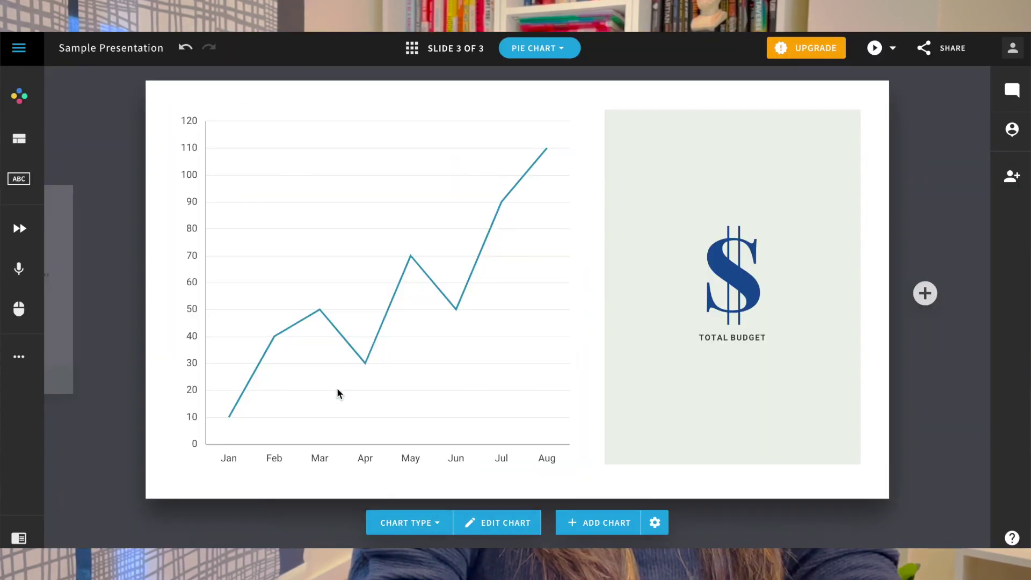
click(394, 527)
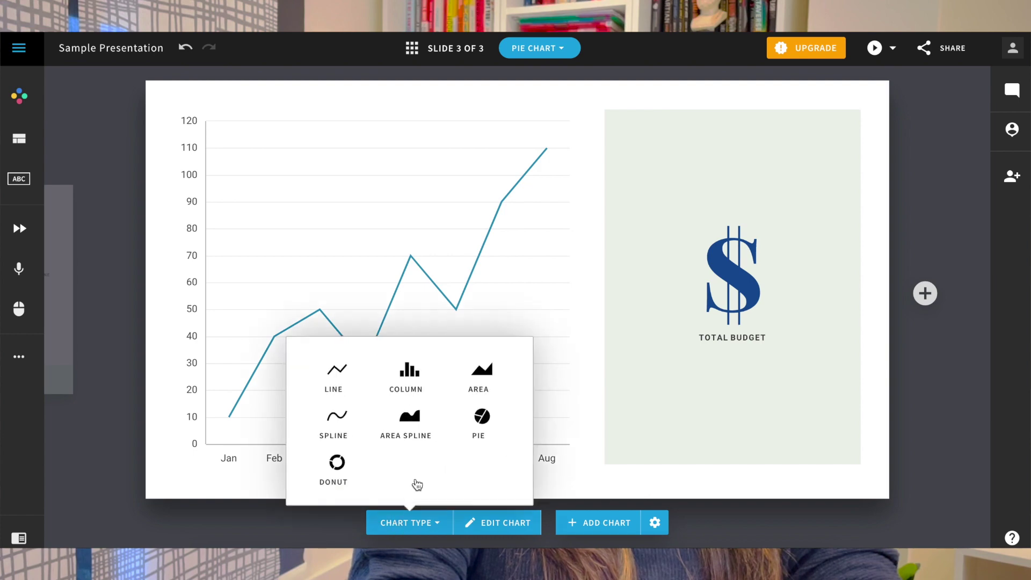
click(417, 391)
click(408, 532)
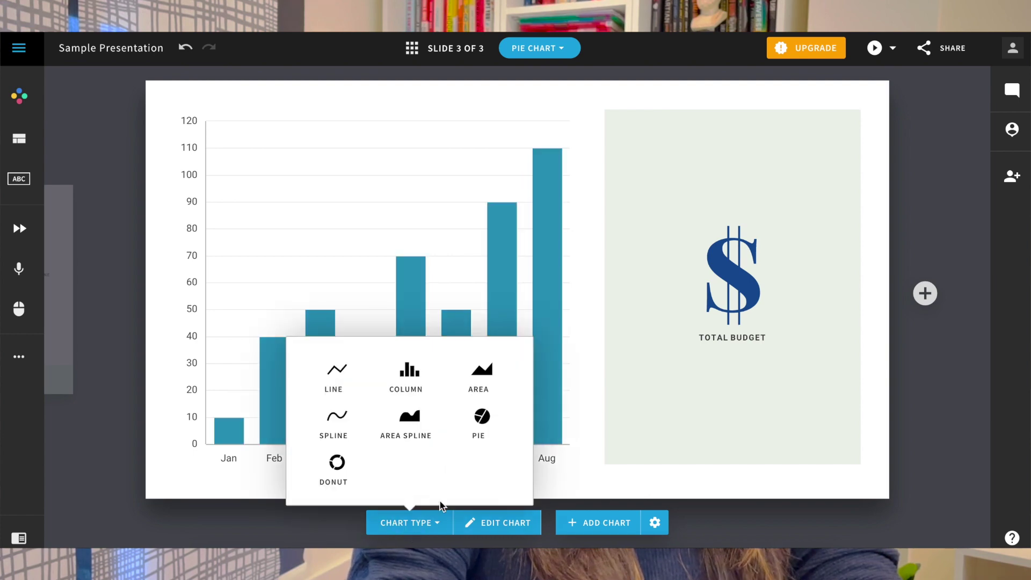
click(482, 417)
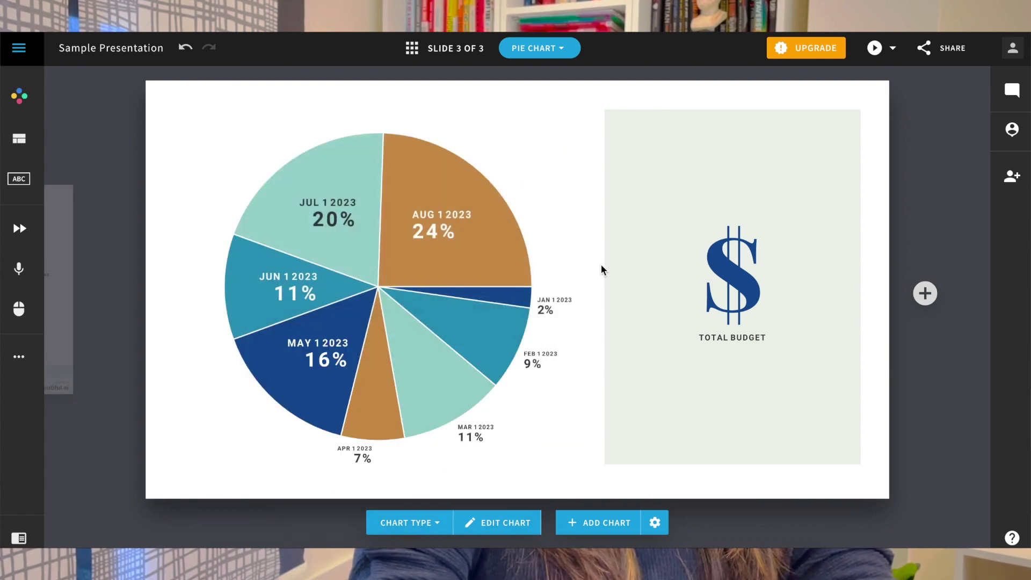
- Replace the dollar sign above "TOTAL BUDGET" with the big text "500"
click(736, 298)
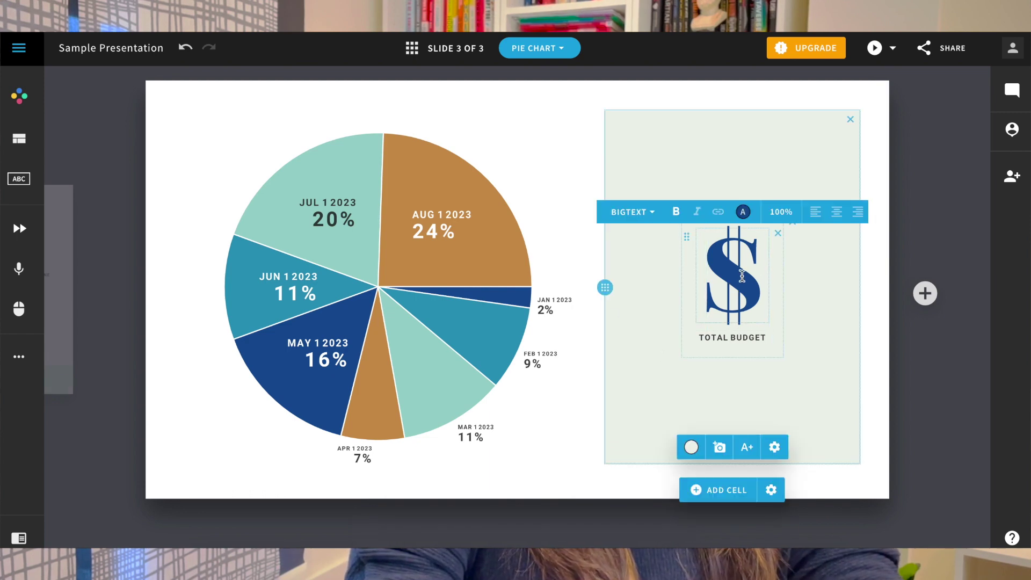
text(500)
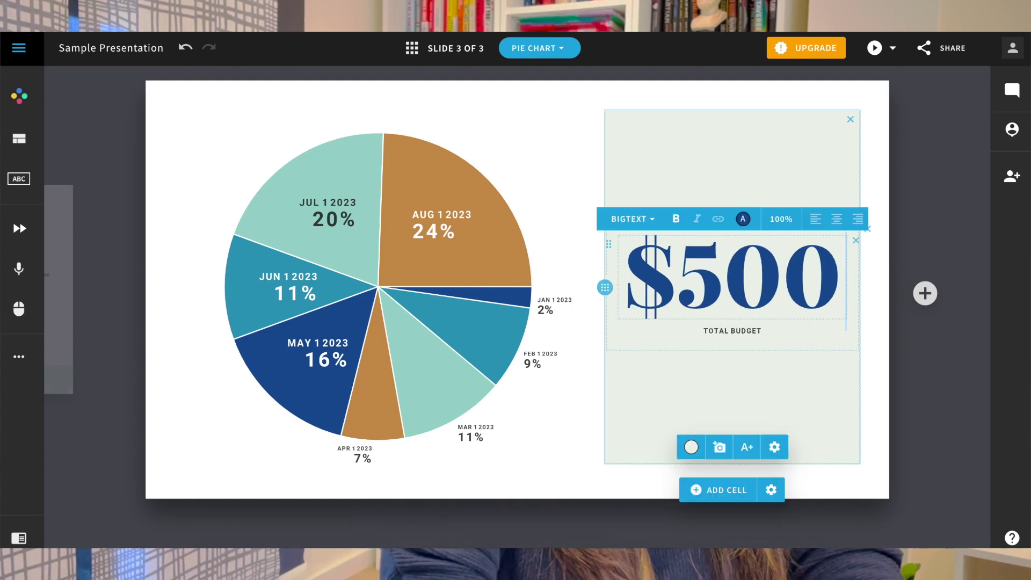
click(743, 364)
click(680, 269)
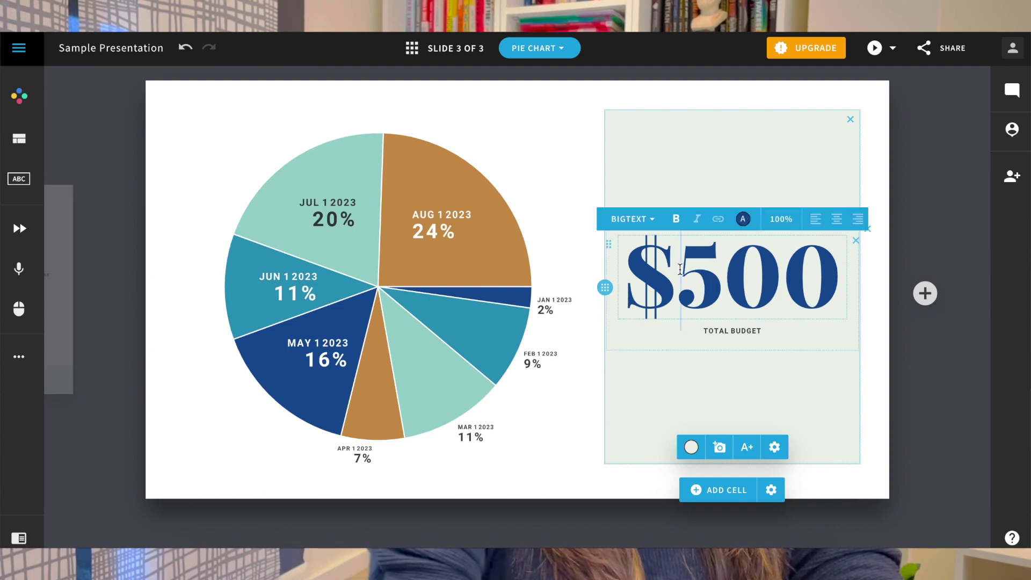
key(BackSpace)
click(726, 400)
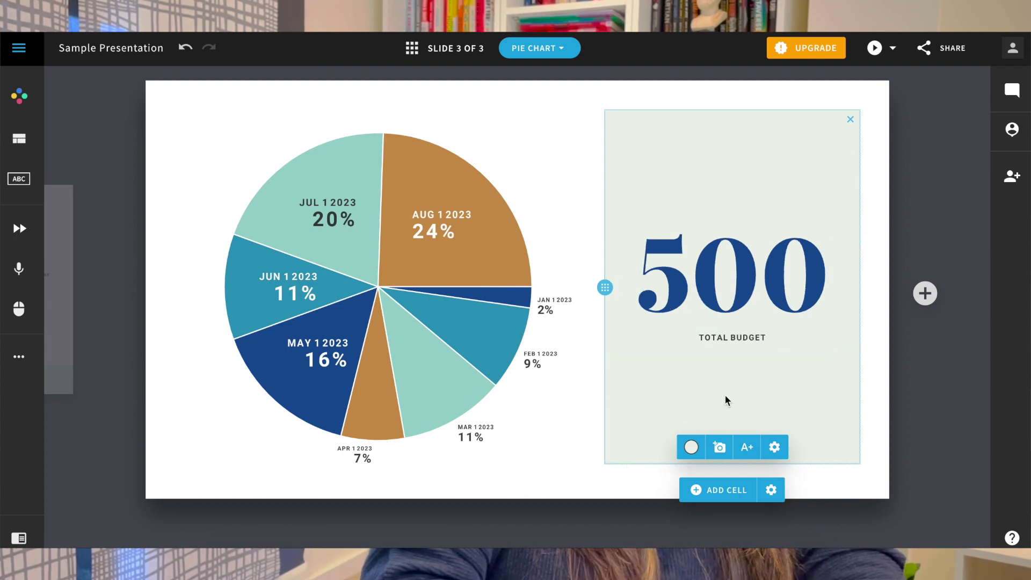
- Try dark blue as the Total Budget cell's background and settle on light teal
click(691, 449)
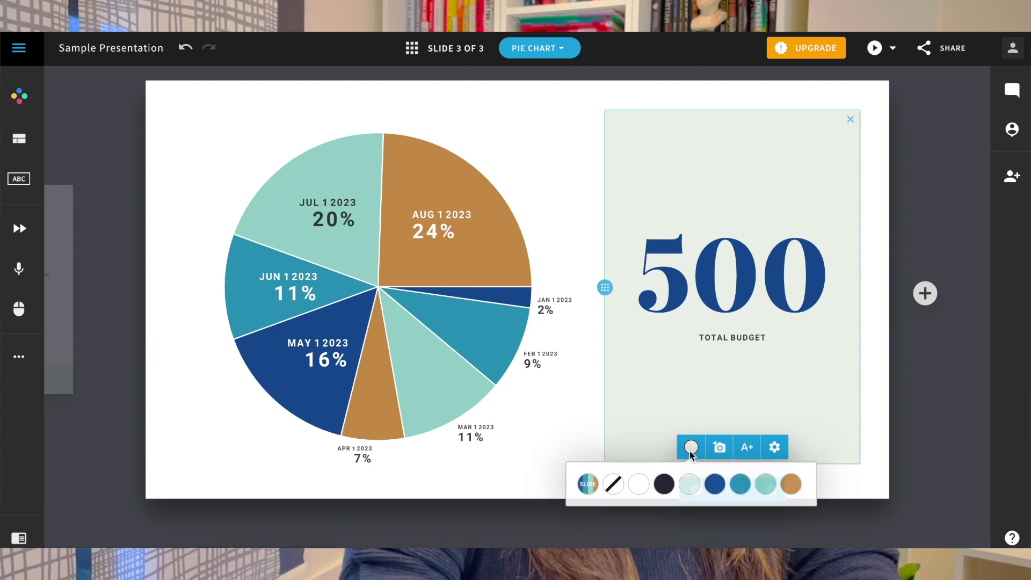
click(718, 489)
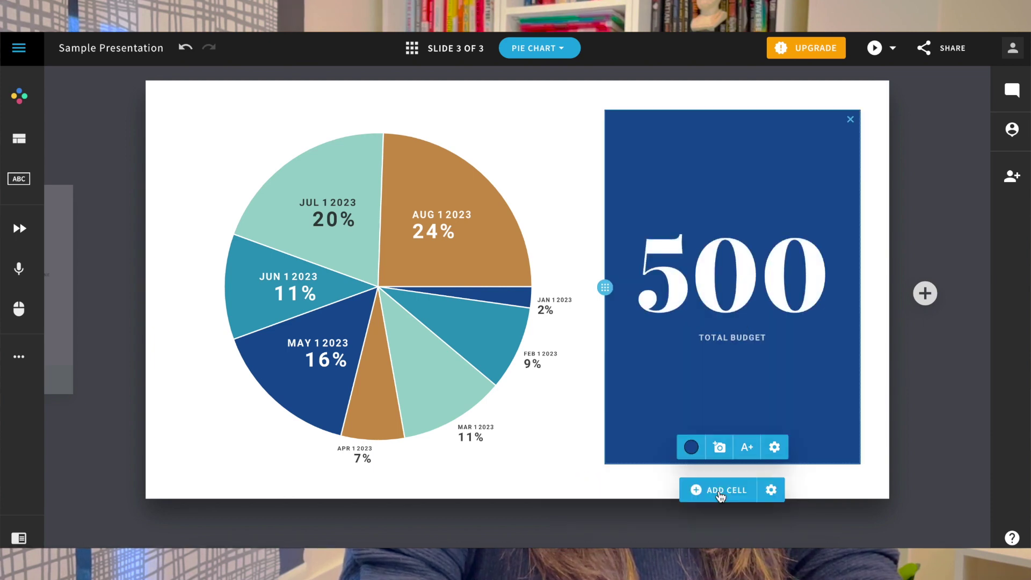
click(690, 447)
click(765, 485)
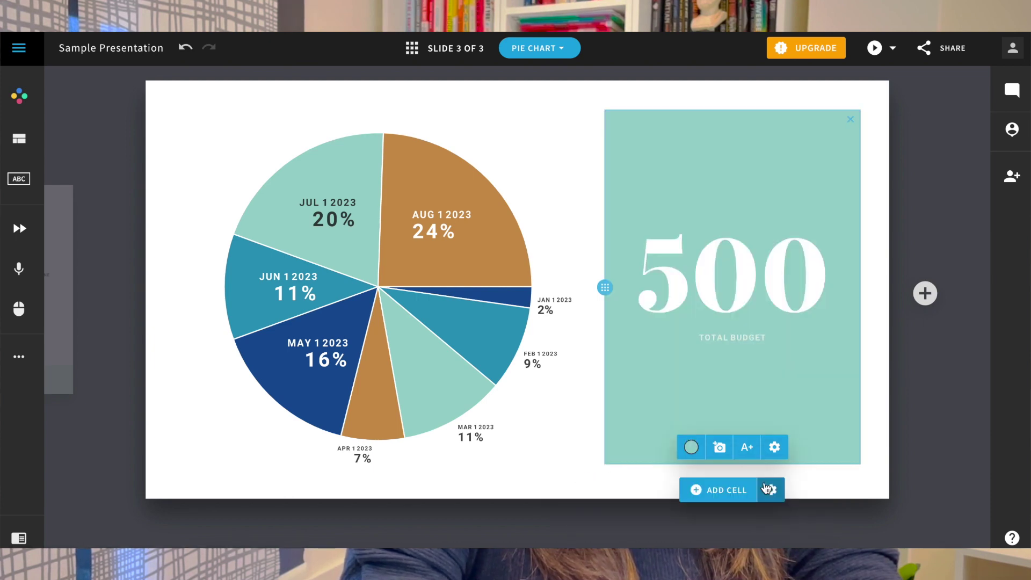
click(568, 416)
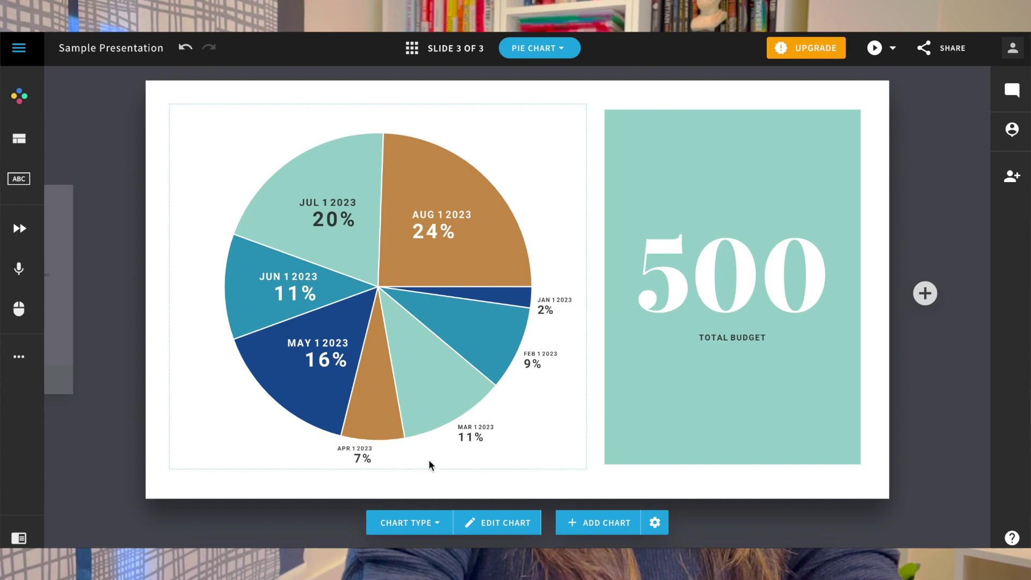
- Set the pie chart's Feb 1 2023 value to 25 and its Apr 1 2023 value to 40
click(482, 529)
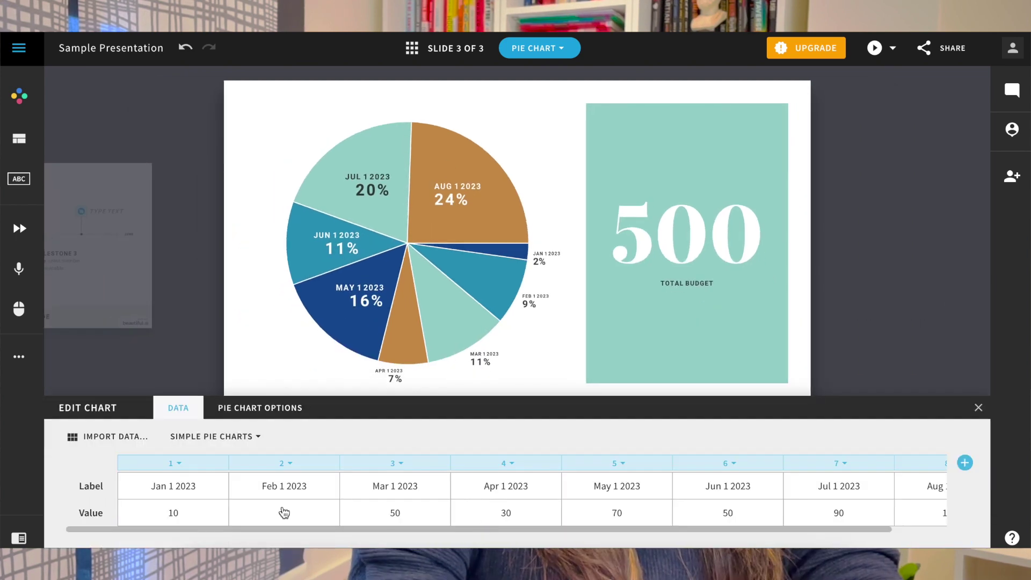
click(296, 517)
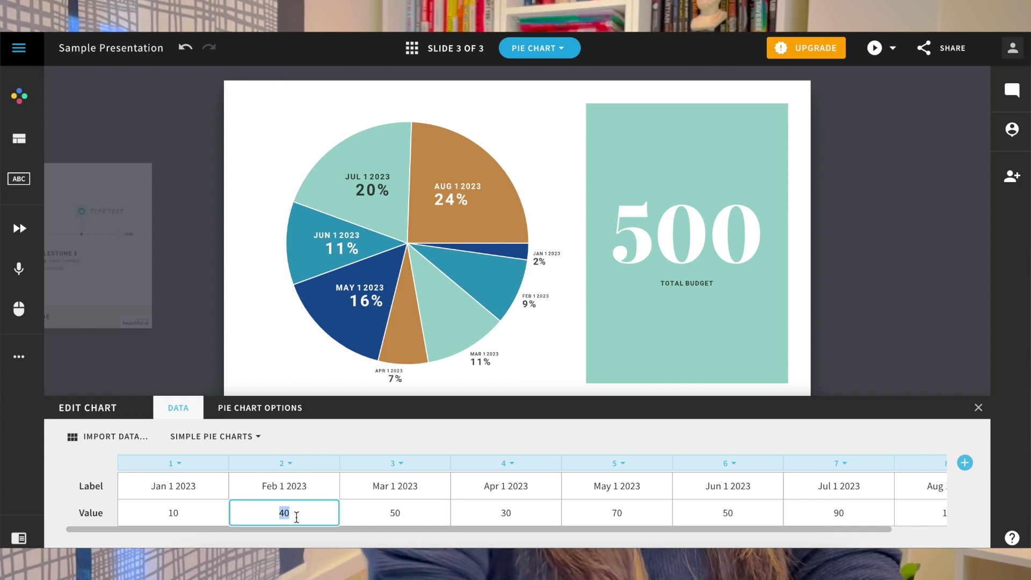
text(2)
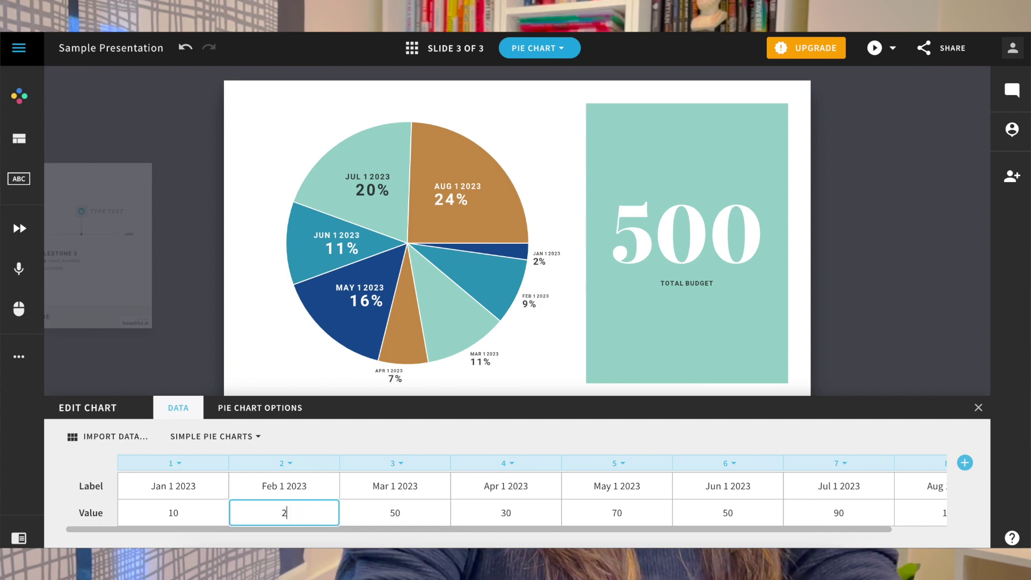
text(5)
key(Return)
click(479, 516)
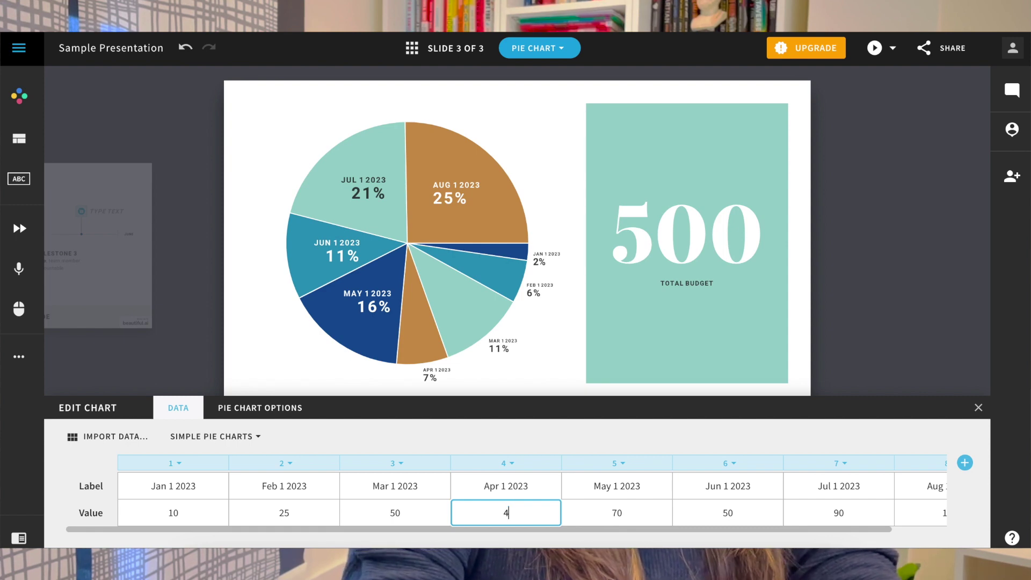
text(40)
key(Return)
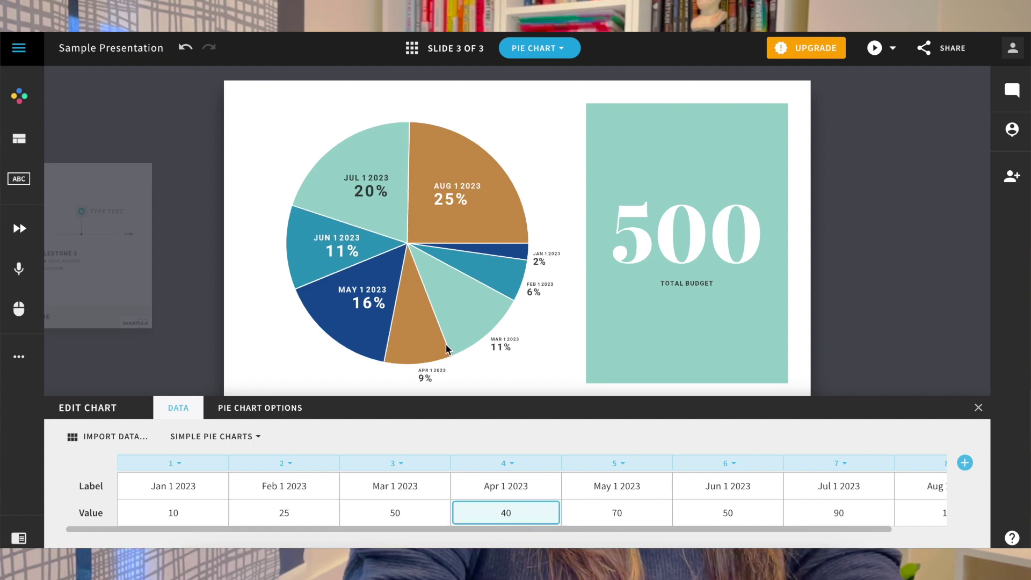
click(548, 166)
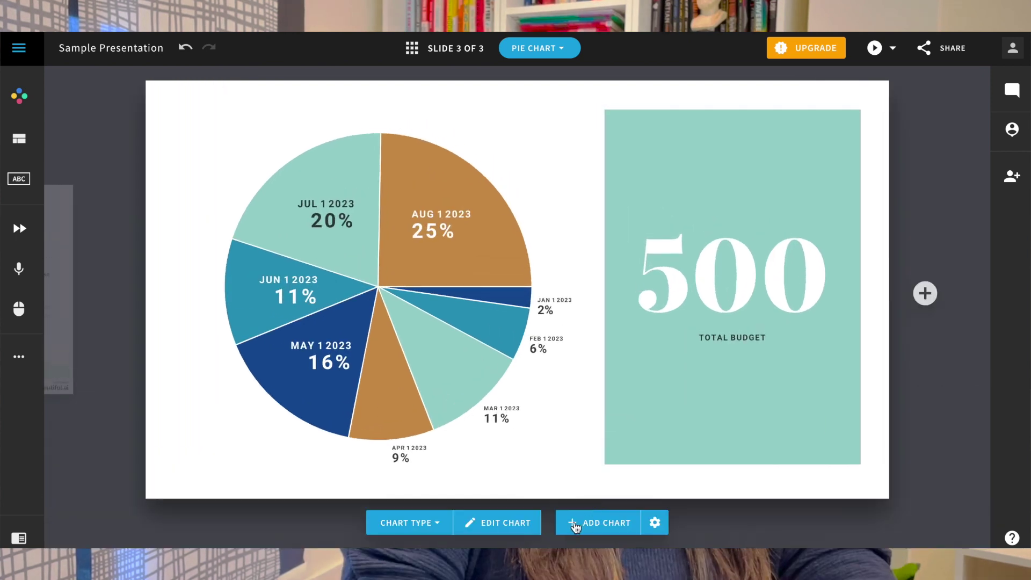
- Add a second chart beside the first pie chart and open its data for editing
click(575, 528)
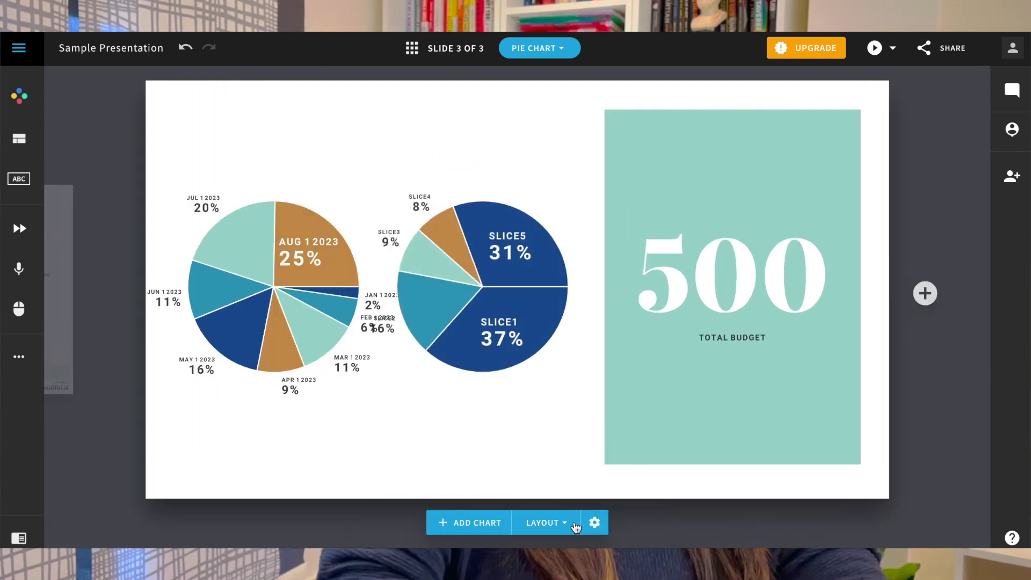
click(470, 352)
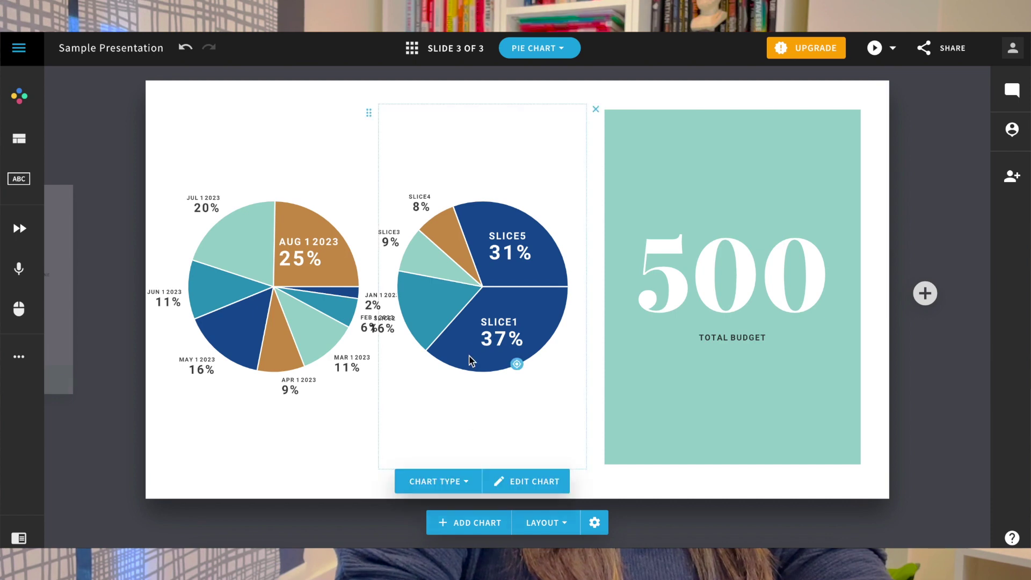
click(505, 482)
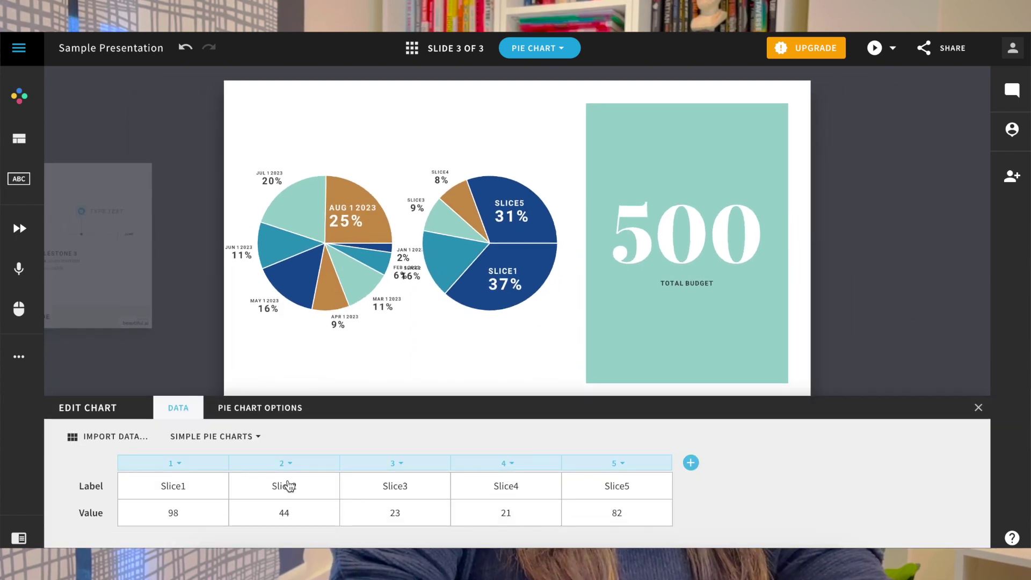
- Add a sixth data column to the second pie chart and delete it again
click(690, 462)
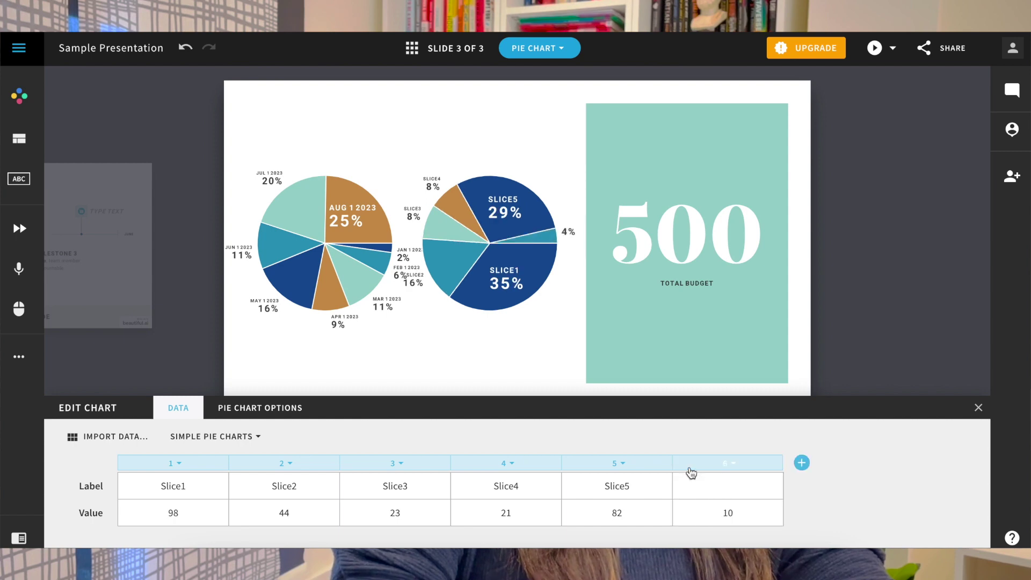
click(756, 471)
click(738, 434)
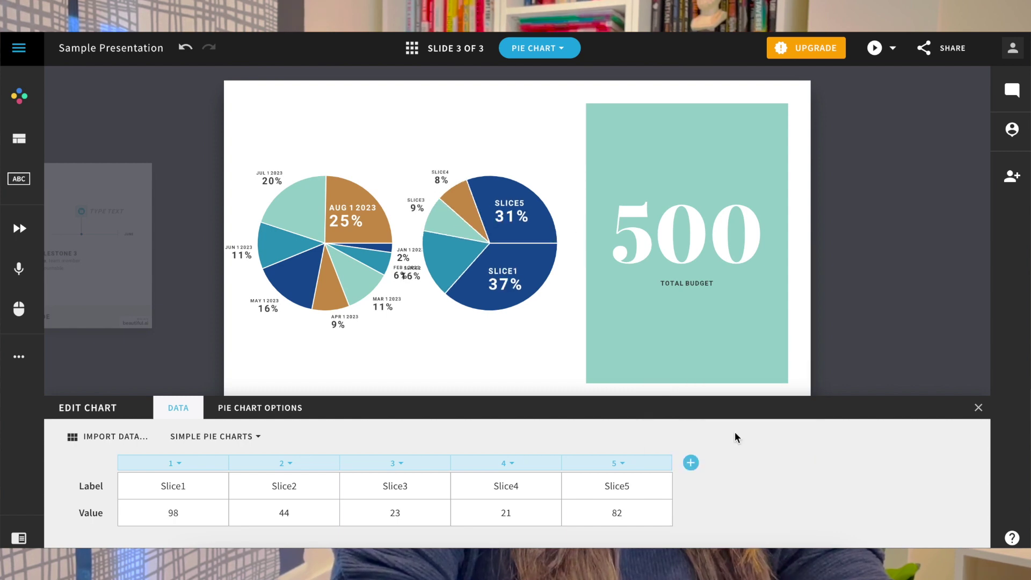
- Delete the Slice5 data column from the second pie chart and close the chart data editor
click(640, 462)
click(636, 434)
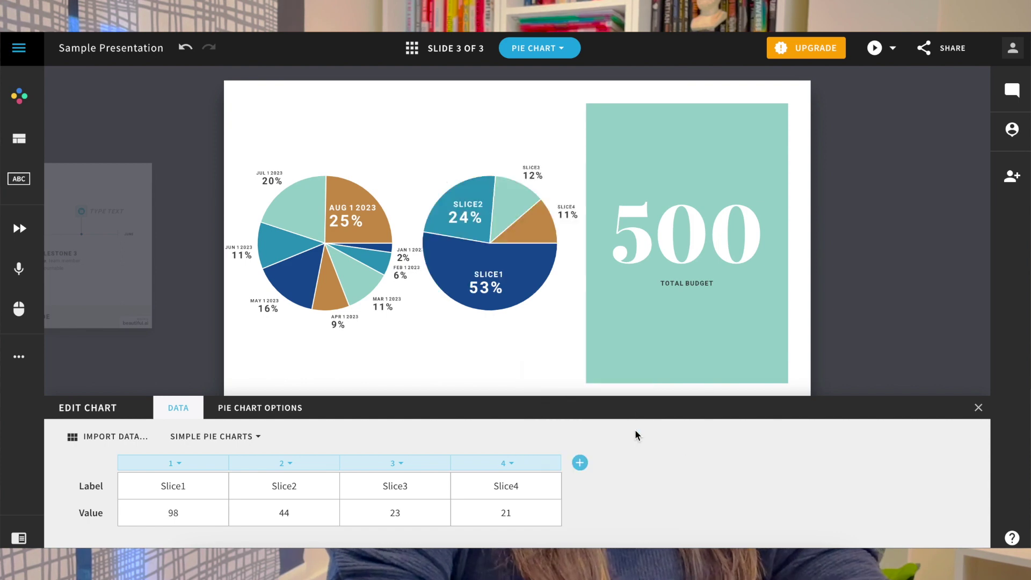
click(573, 348)
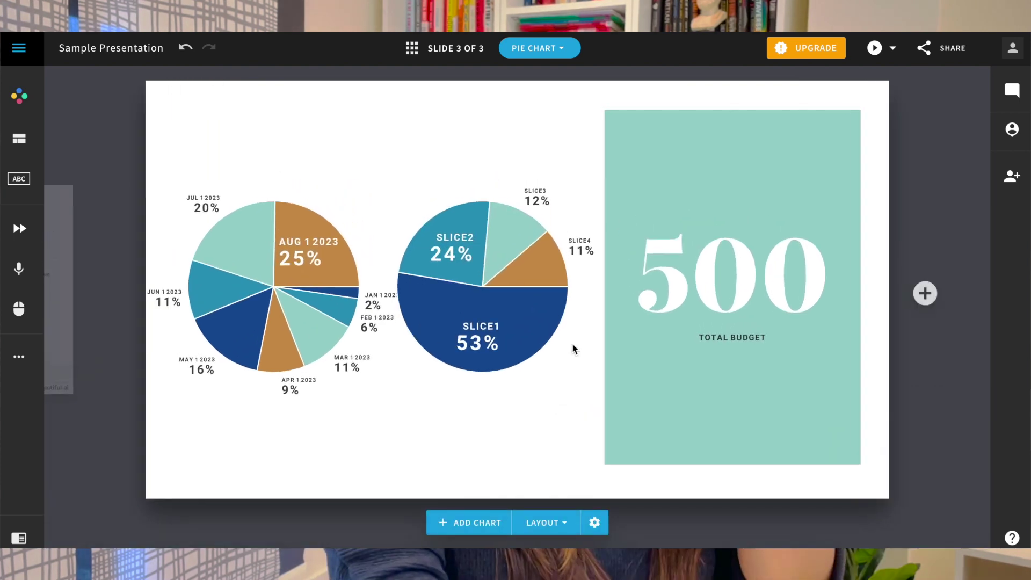
- Show the overview of all slides and open the presentation's export options
key(Escape)
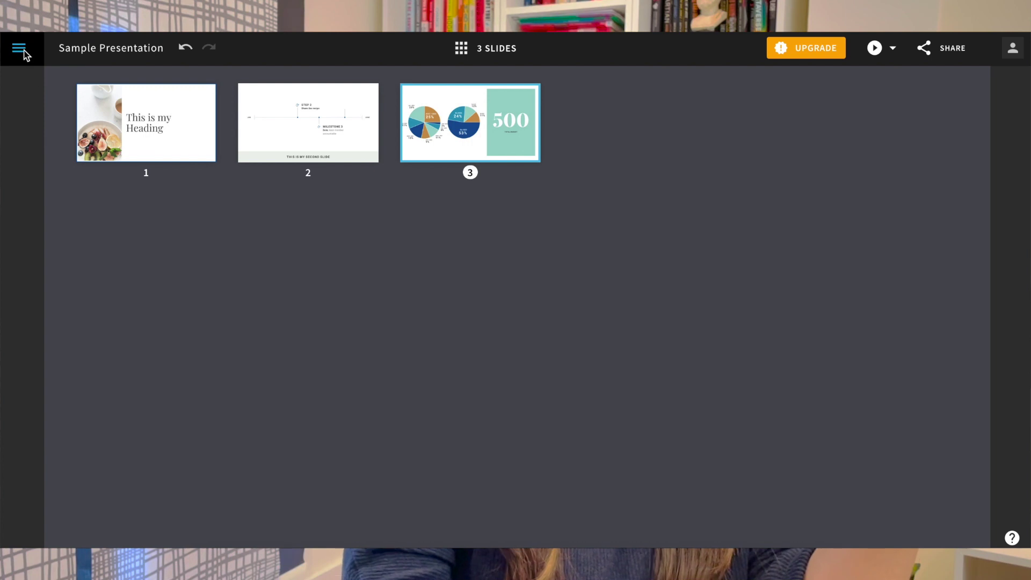
click(24, 56)
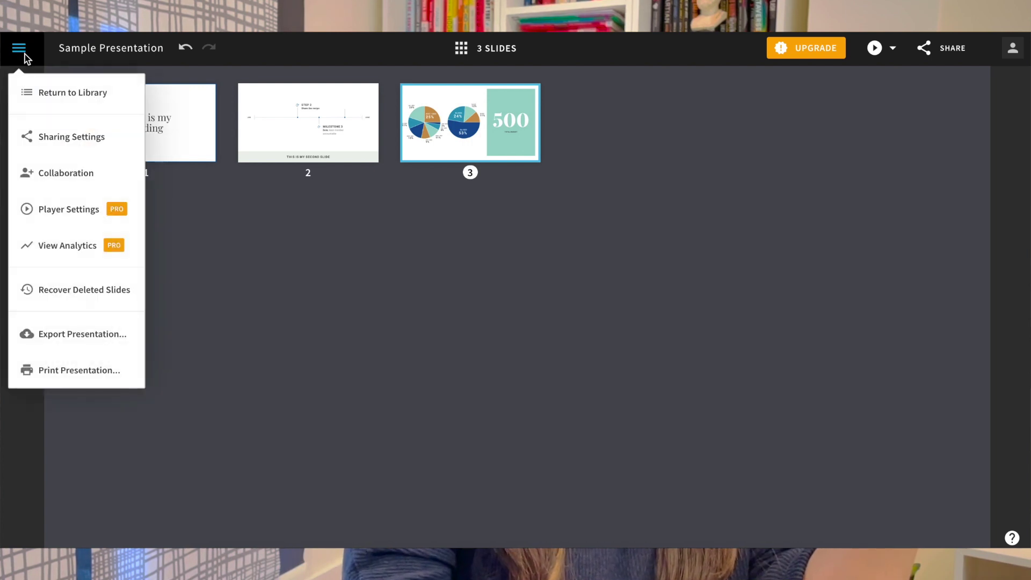
click(86, 336)
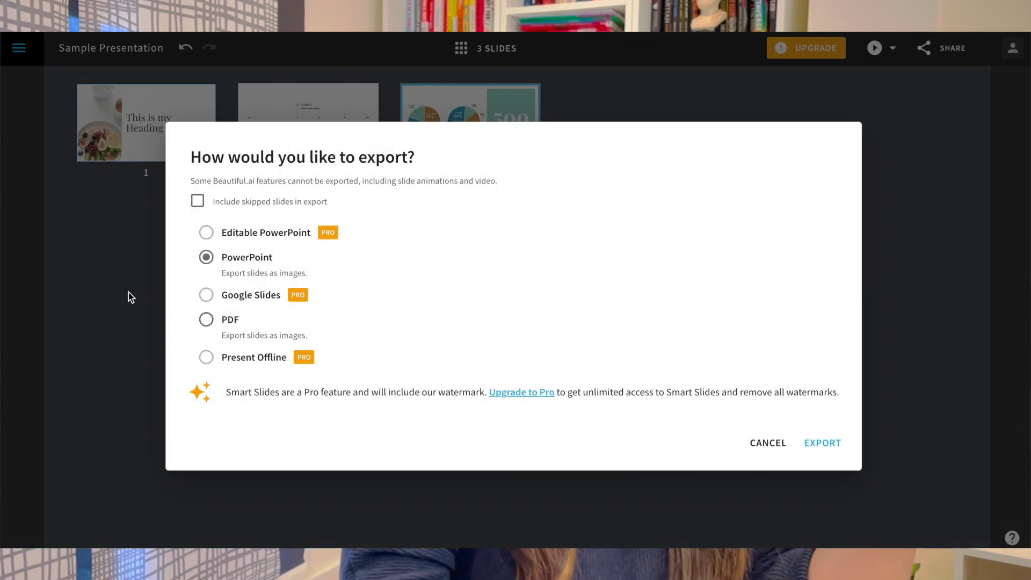